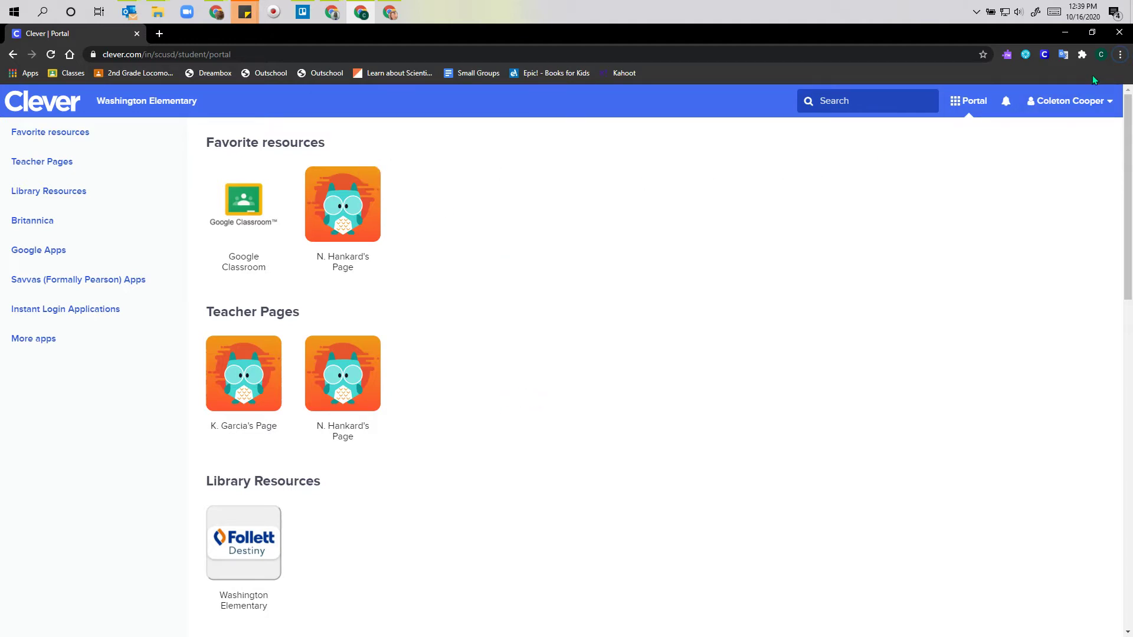
- Check the signed-in account, then launch Google Classroom from Clever's Google Apps to show the five class cards
{"action": "left_click", "coordinate": [1100, 54]}
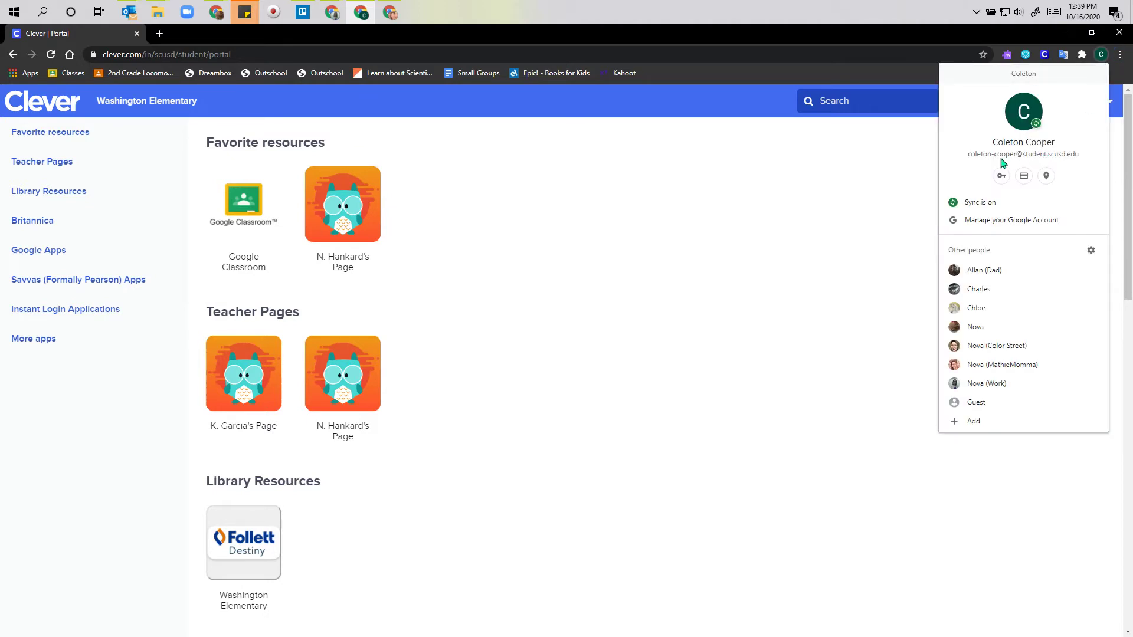
{"action": "left_click", "coordinate": [897, 178]}
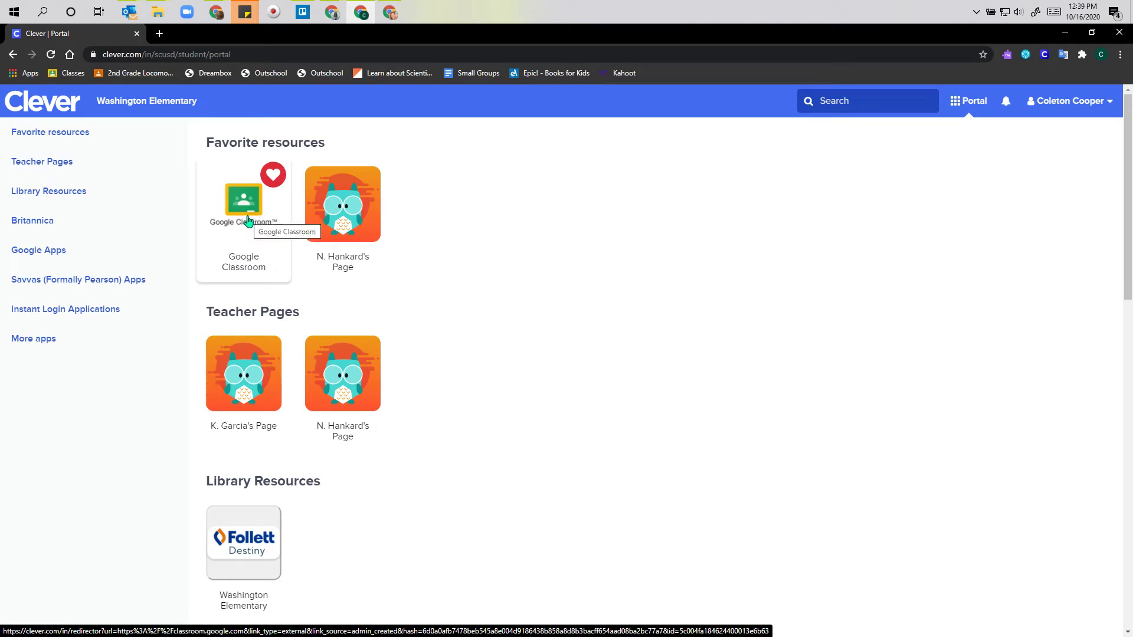
{"action": "left_click", "coordinate": [39, 250]}
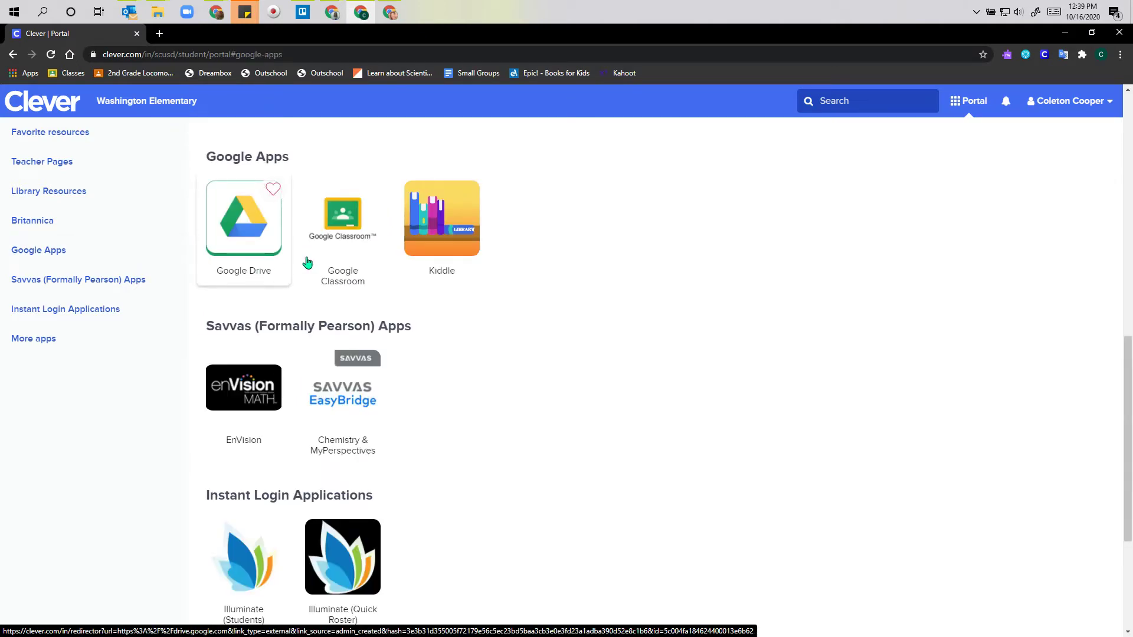
{"action": "left_click", "coordinate": [342, 254]}
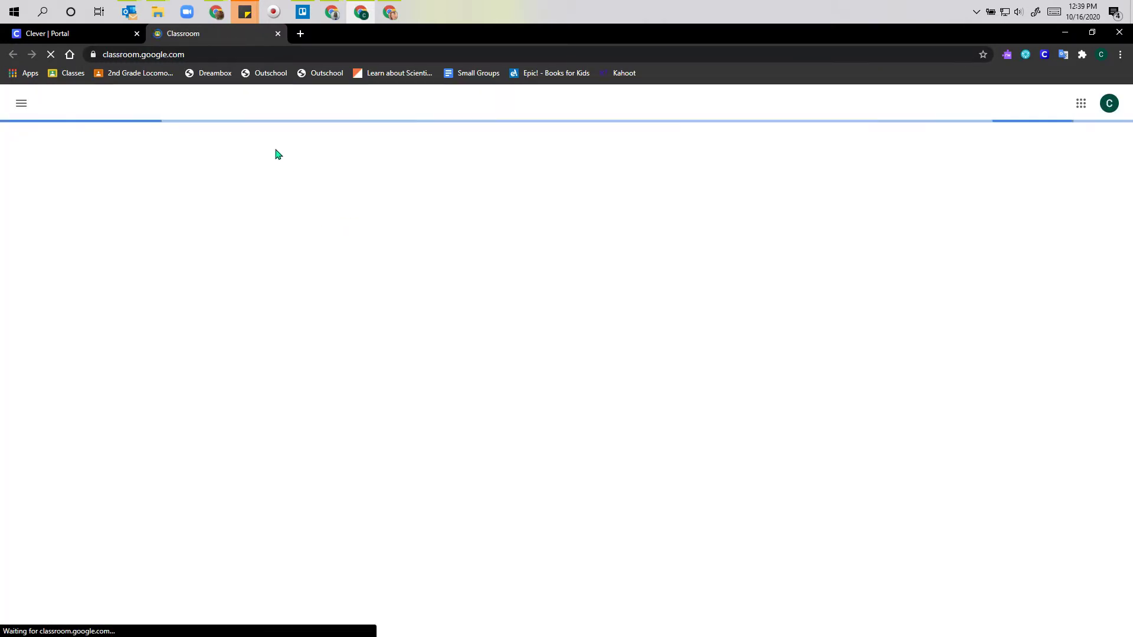
{"action": "left_click", "coordinate": [94, 36]}
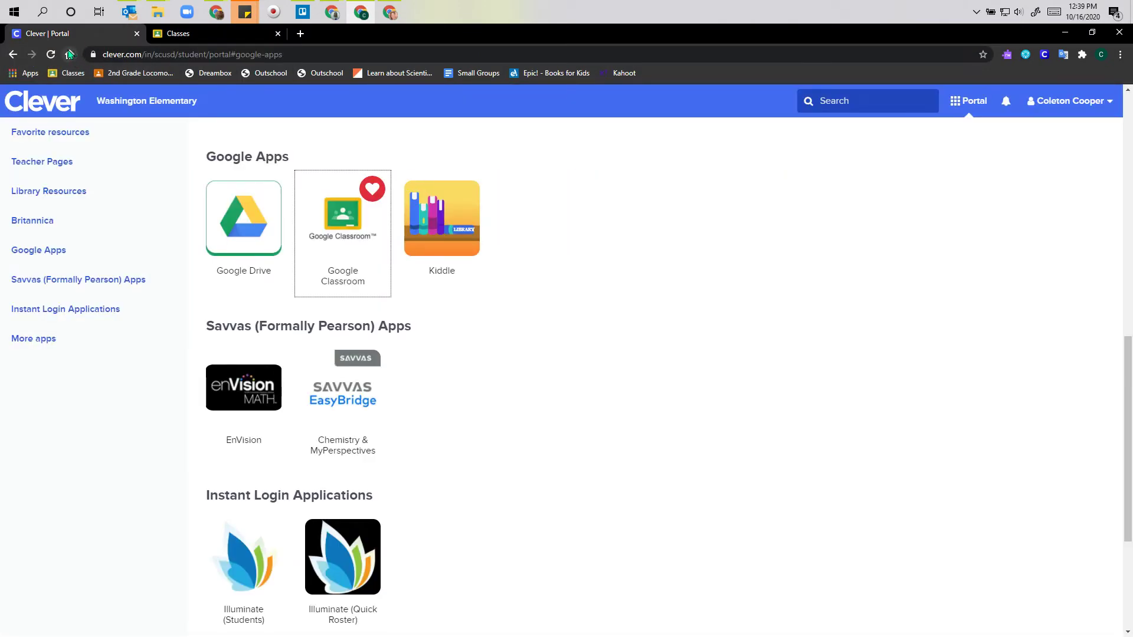
{"action": "left_click", "coordinate": [171, 36]}
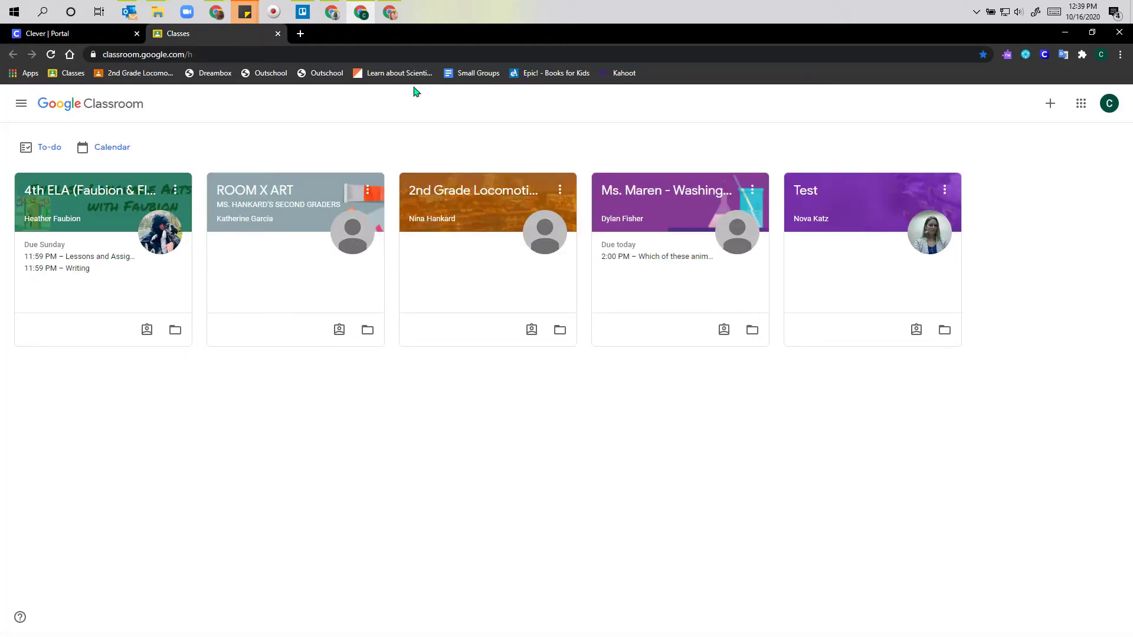
- Open the Test class and scroll through its teacher announcements, Zoom links and student posts
{"action": "left_click", "coordinate": [802, 194]}
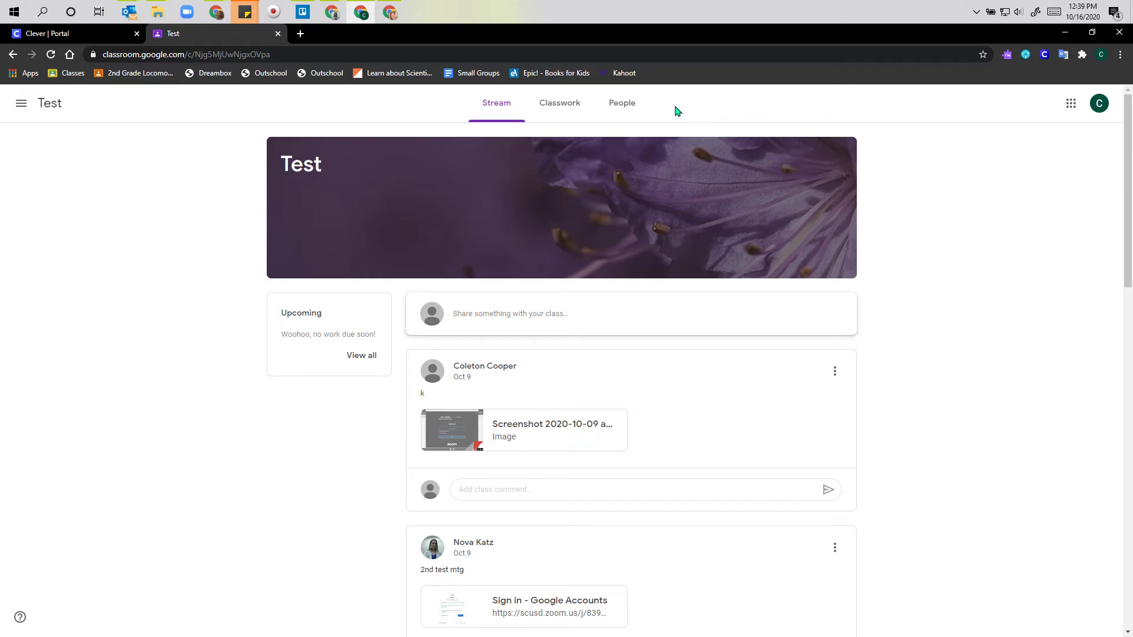
{"action": "scroll", "coordinate": [250, 376], "scroll_direction": "down", "scroll_amount": 3}
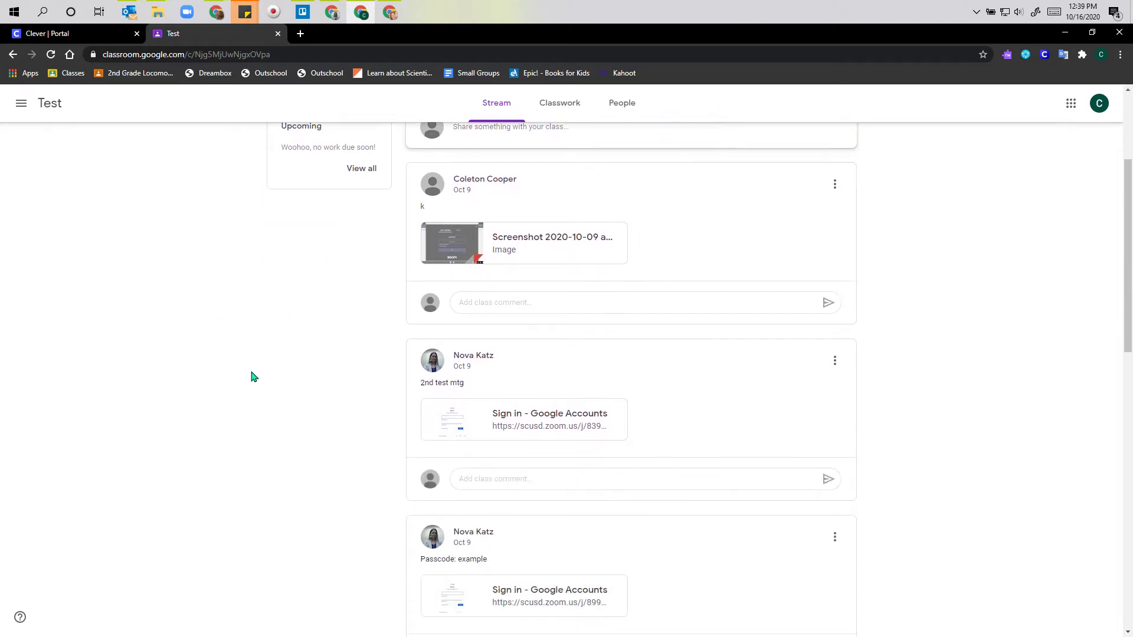
{"action": "scroll", "coordinate": [259, 370], "scroll_direction": "down", "scroll_amount": 7}
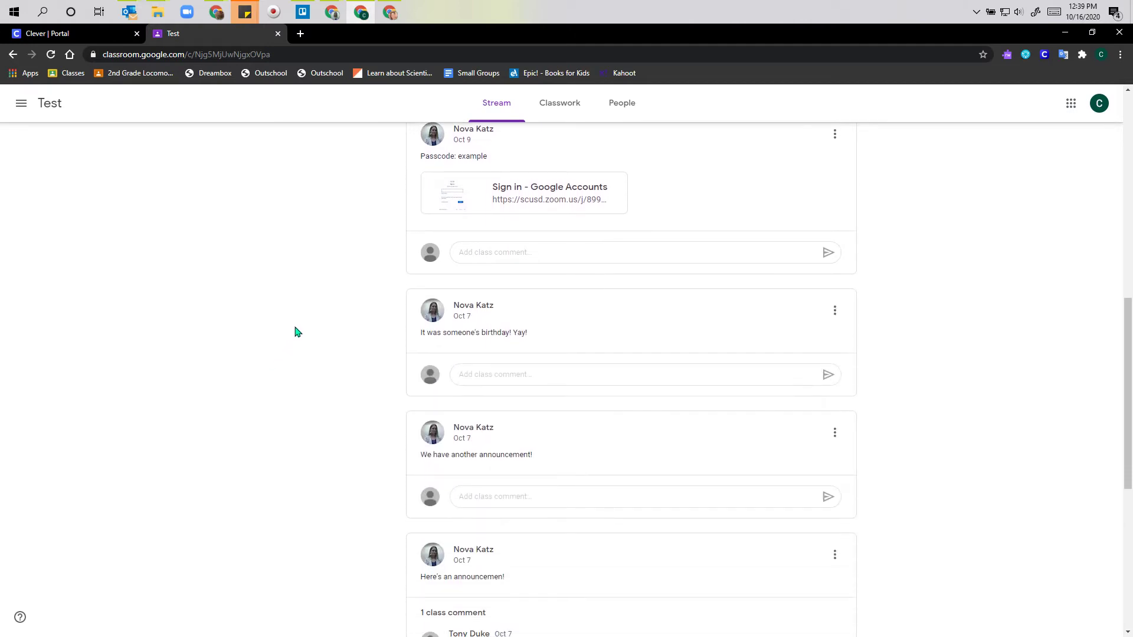
{"action": "scroll", "coordinate": [296, 329], "scroll_direction": "down", "scroll_amount": 7}
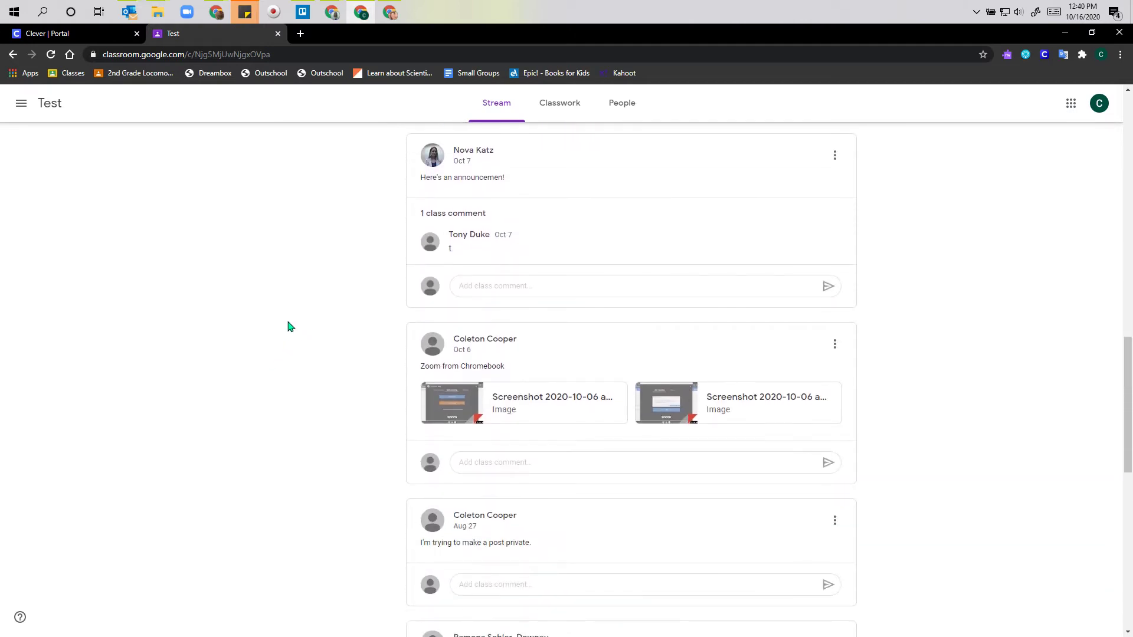
{"action": "scroll", "coordinate": [290, 327], "scroll_direction": "up", "scroll_amount": 11}
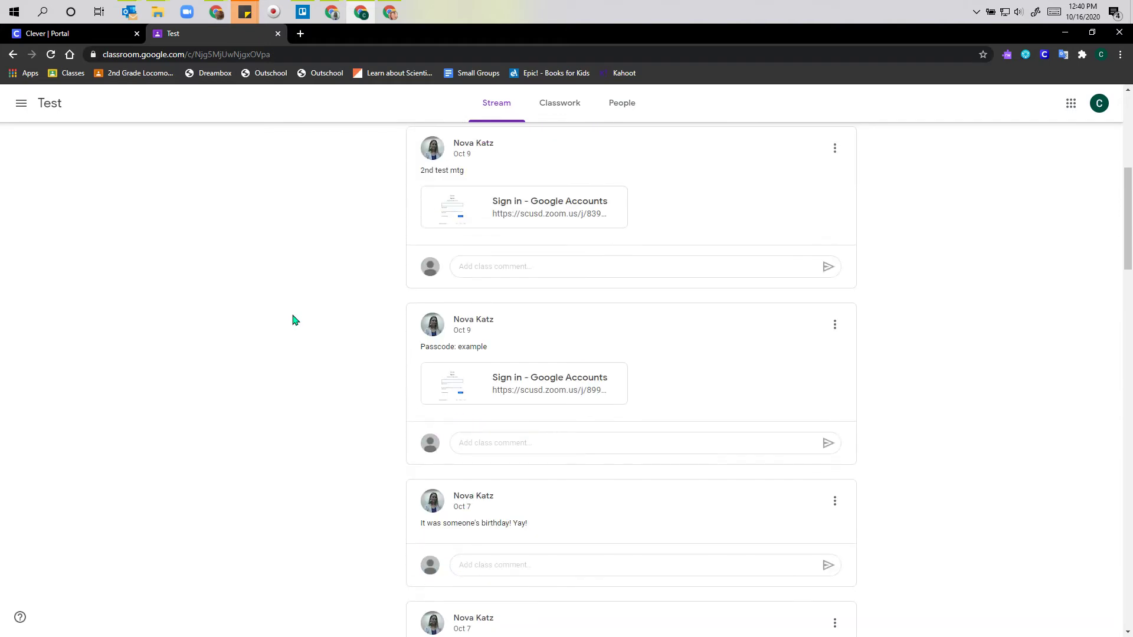
{"action": "scroll", "coordinate": [295, 321], "scroll_direction": "up", "scroll_amount": 6}
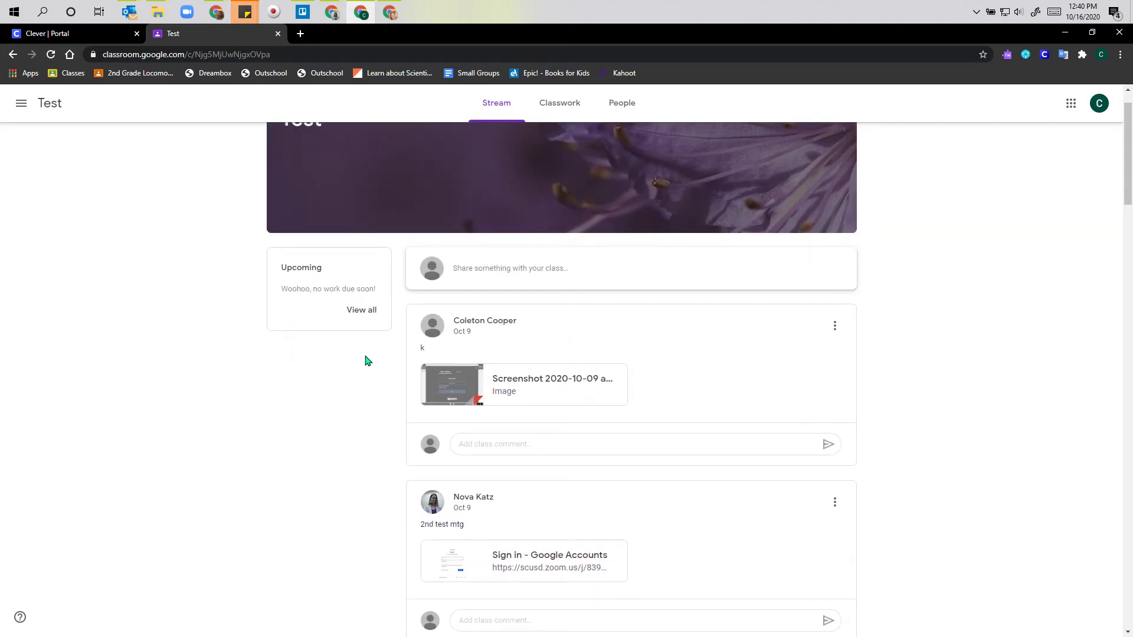
{"action": "scroll", "coordinate": [370, 376], "scroll_direction": "down", "scroll_amount": 2}
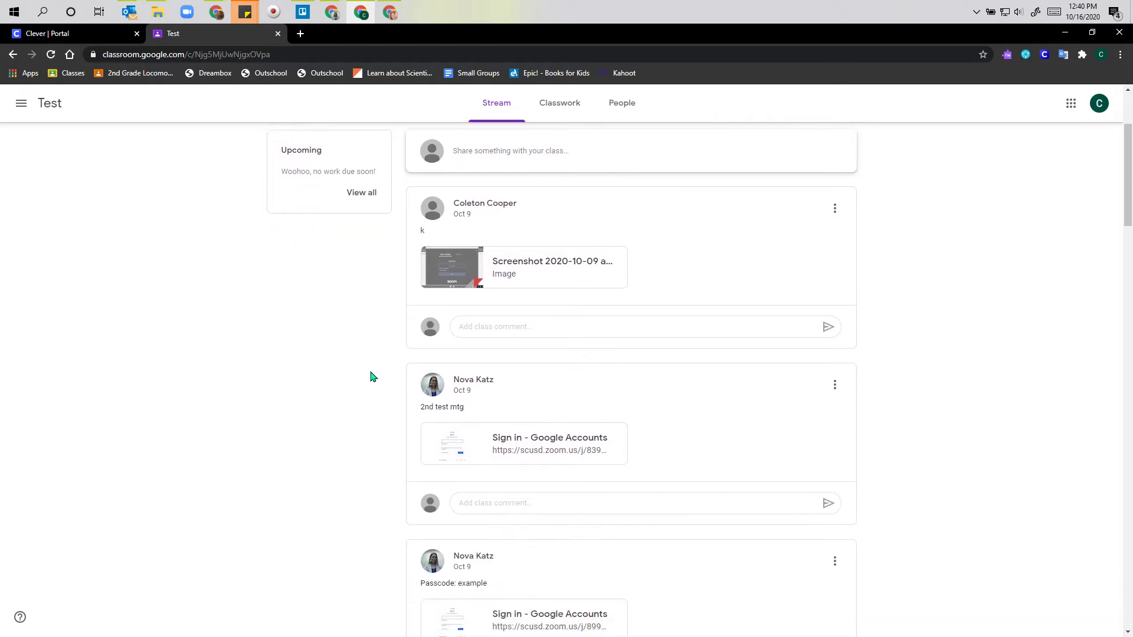
{"action": "scroll", "coordinate": [370, 376], "scroll_direction": "down", "scroll_amount": 3}
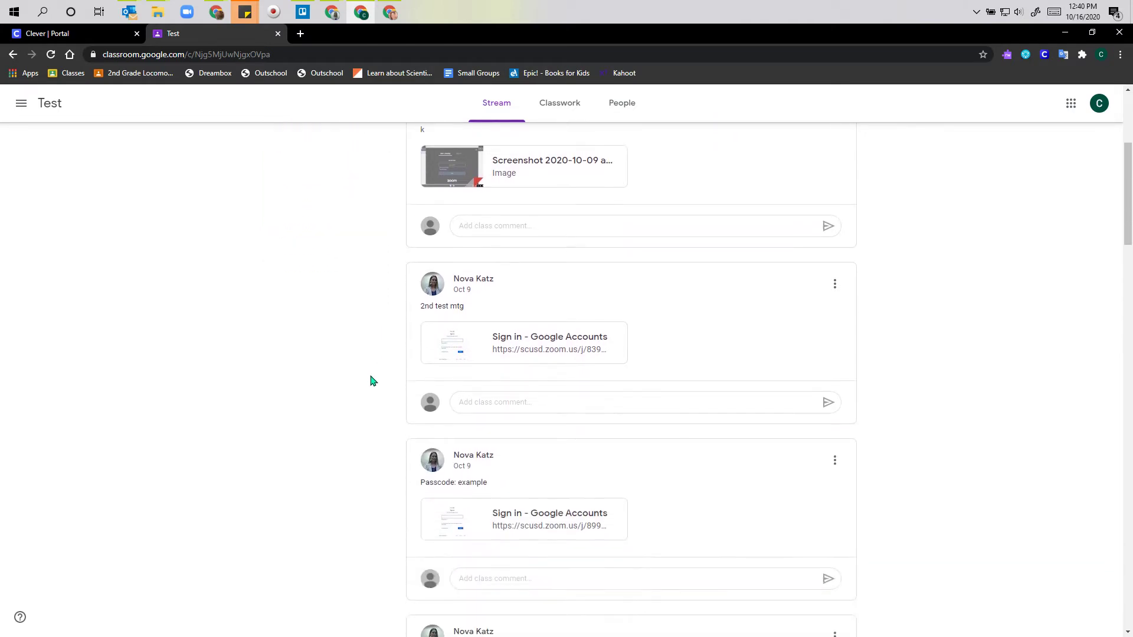
{"action": "scroll", "coordinate": [372, 381], "scroll_direction": "down", "scroll_amount": 4}
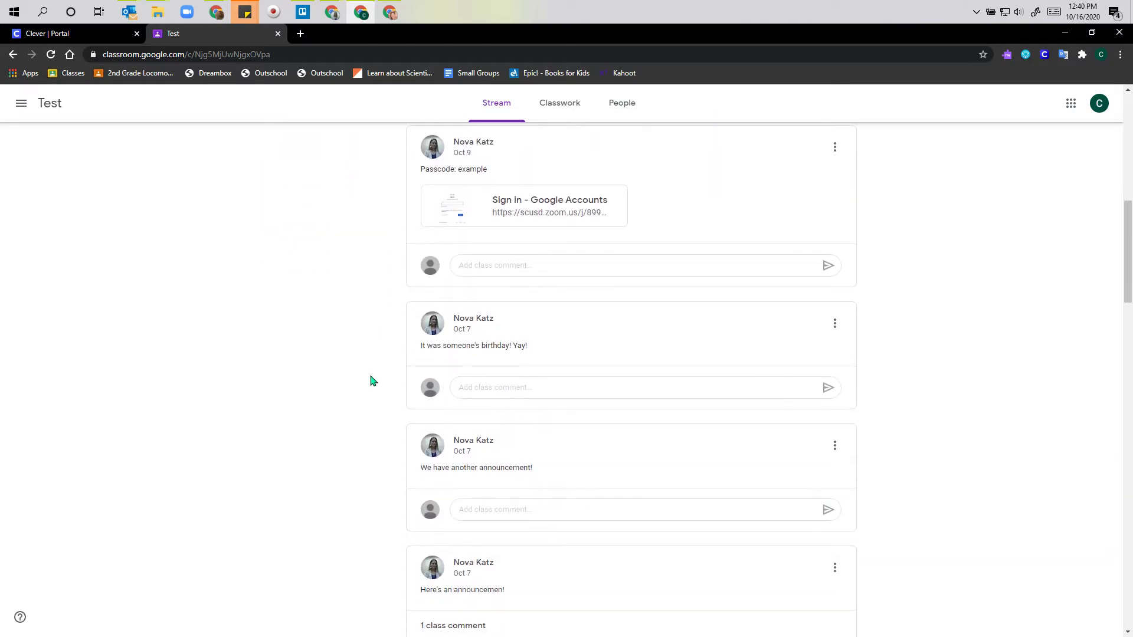
{"action": "scroll", "coordinate": [372, 380], "scroll_direction": "down", "scroll_amount": 6}
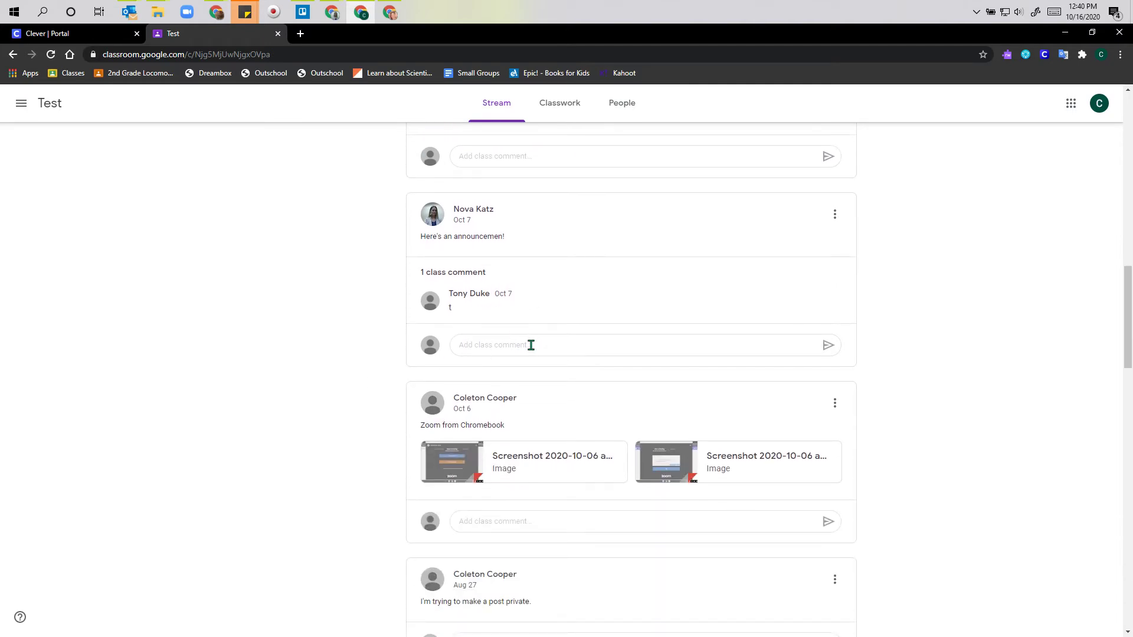
- Post the comment 'Hi!' on the 'Here's an announcemen!' post
{"action": "left_click", "coordinate": [530, 345]}
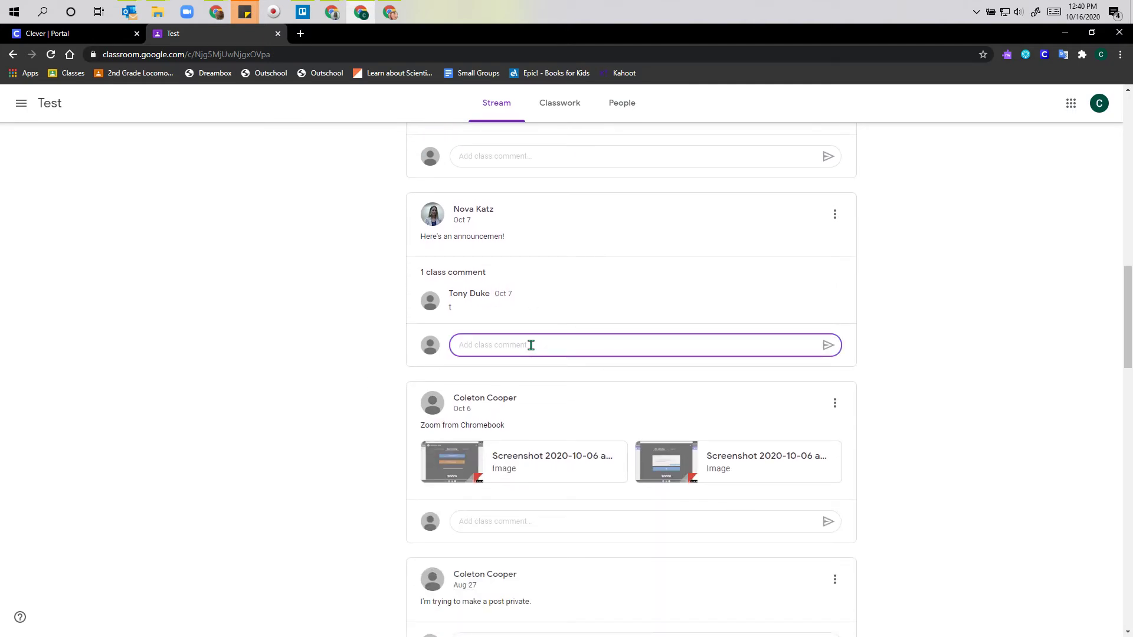
{"action": "type", "text": "Hi!"}
{"action": "key", "text": "Return"}
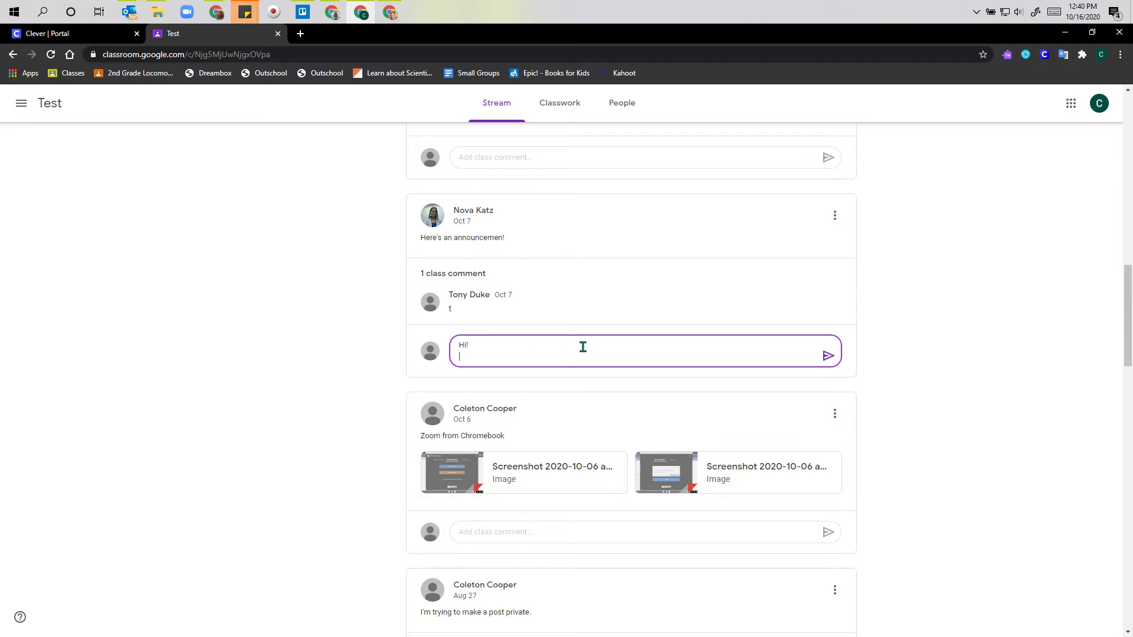
{"action": "left_click", "coordinate": [828, 357]}
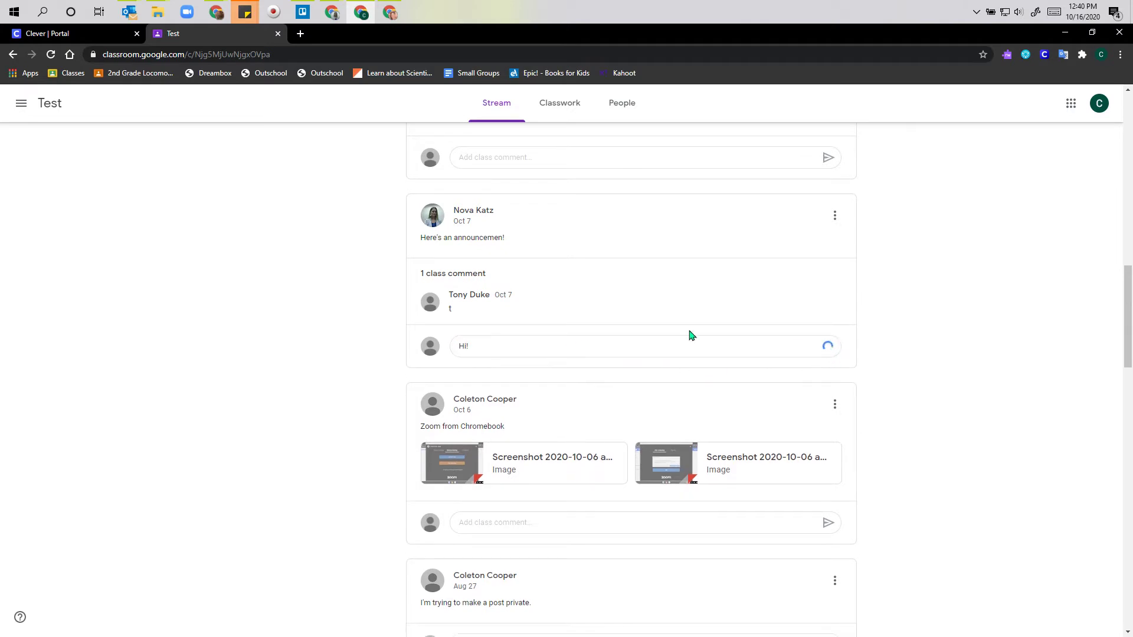
- Post a 'hi!' comment mentioning the teacher on the 'We have another announcement!' post
{"action": "scroll", "coordinate": [518, 366], "scroll_direction": "up", "scroll_amount": 3}
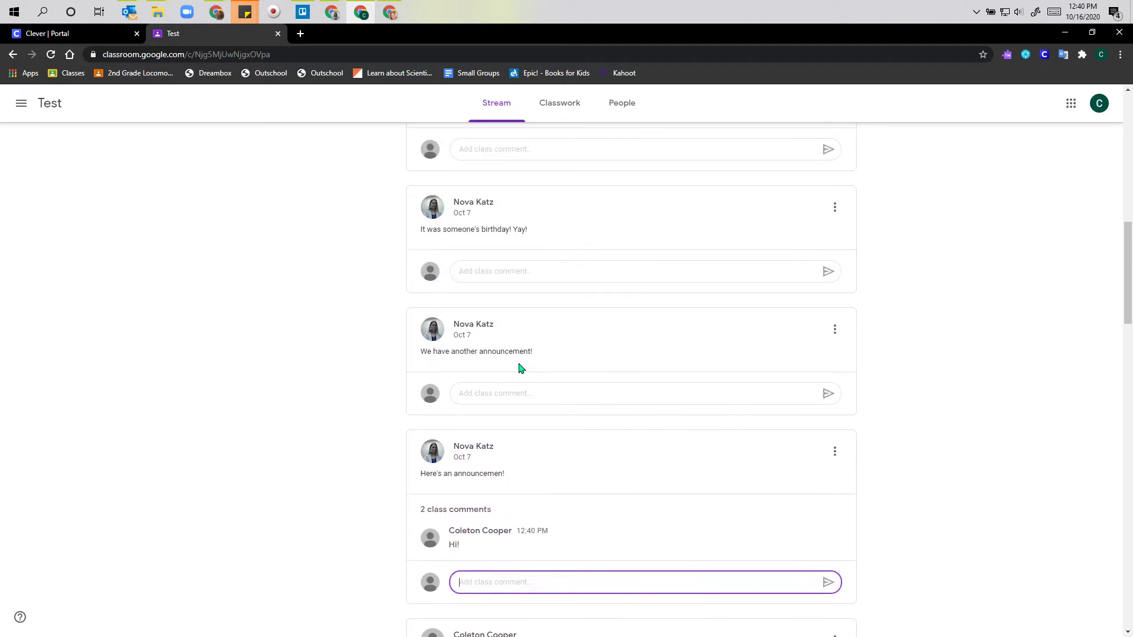
{"action": "left_click", "coordinate": [509, 398]}
{"action": "type", "text": "@"}
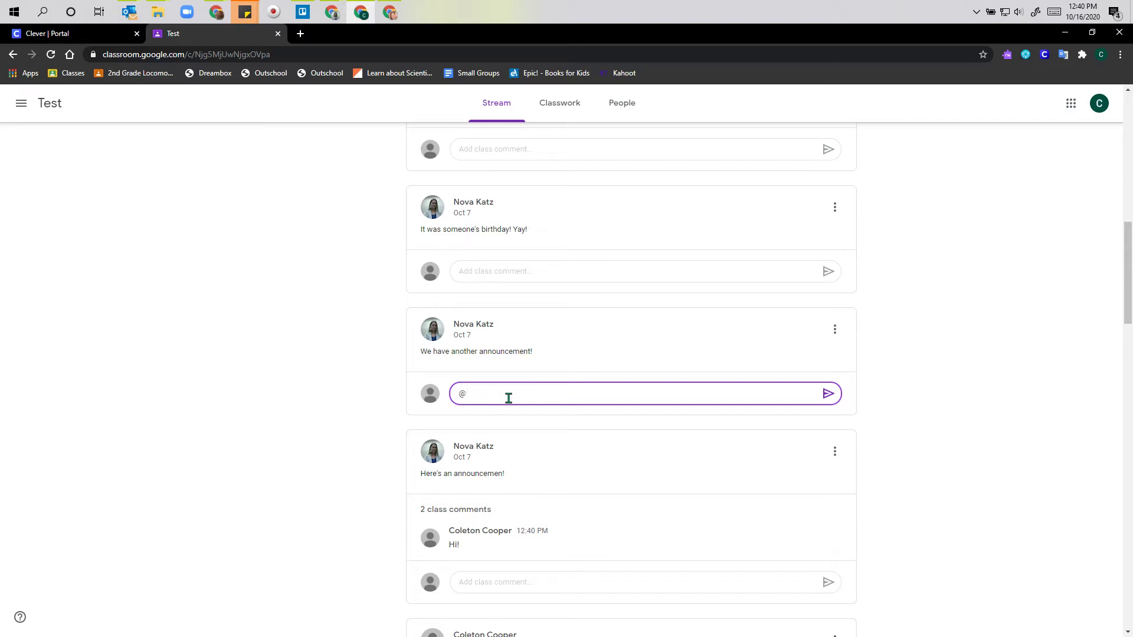
{"action": "key", "text": "BackSpace"}
{"action": "key", "text": "Return"}
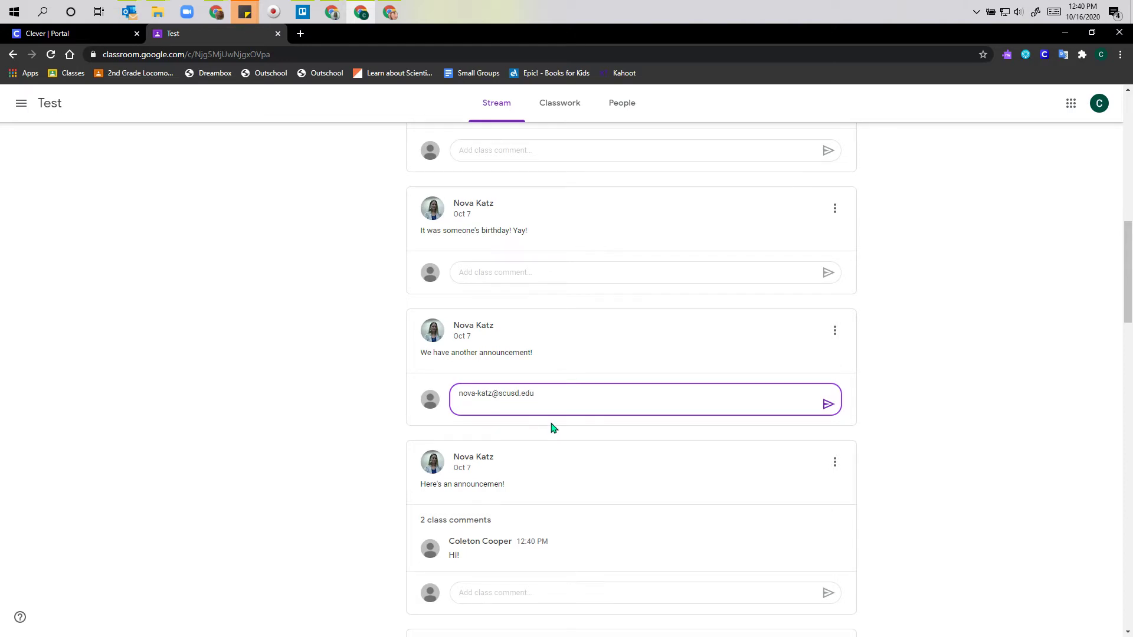
{"action": "left_click", "coordinate": [828, 404]}
{"action": "scroll", "coordinate": [563, 206], "scroll_direction": "up", "scroll_amount": 7}
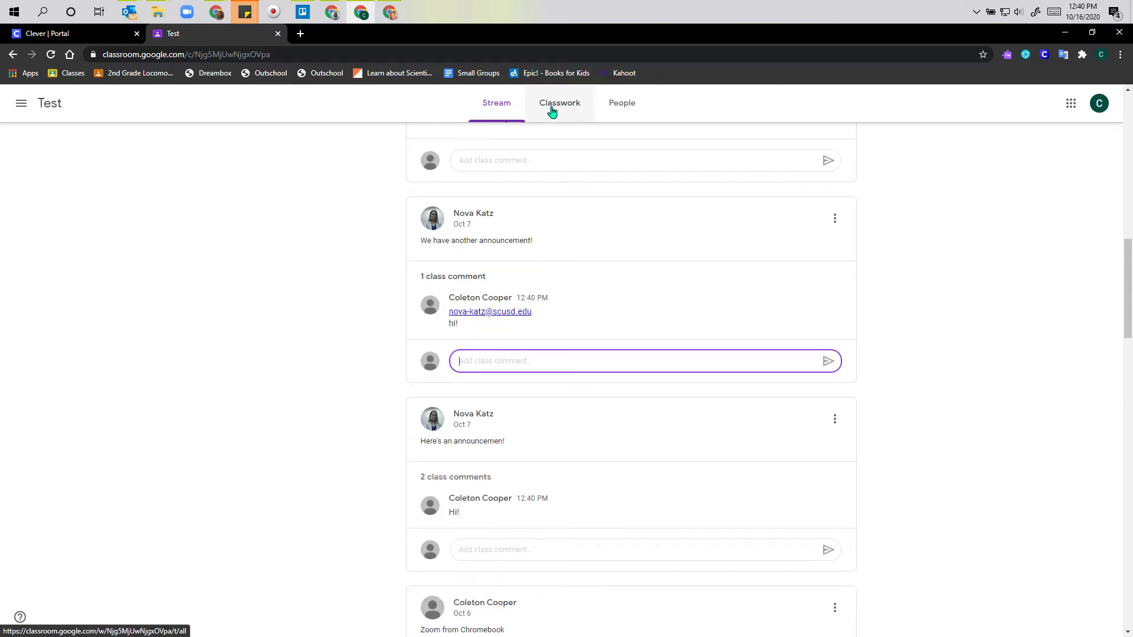
{"action": "scroll", "coordinate": [546, 258], "scroll_direction": "up", "scroll_amount": 3}
{"action": "scroll", "coordinate": [540, 404], "scroll_direction": "up", "scroll_amount": 10}
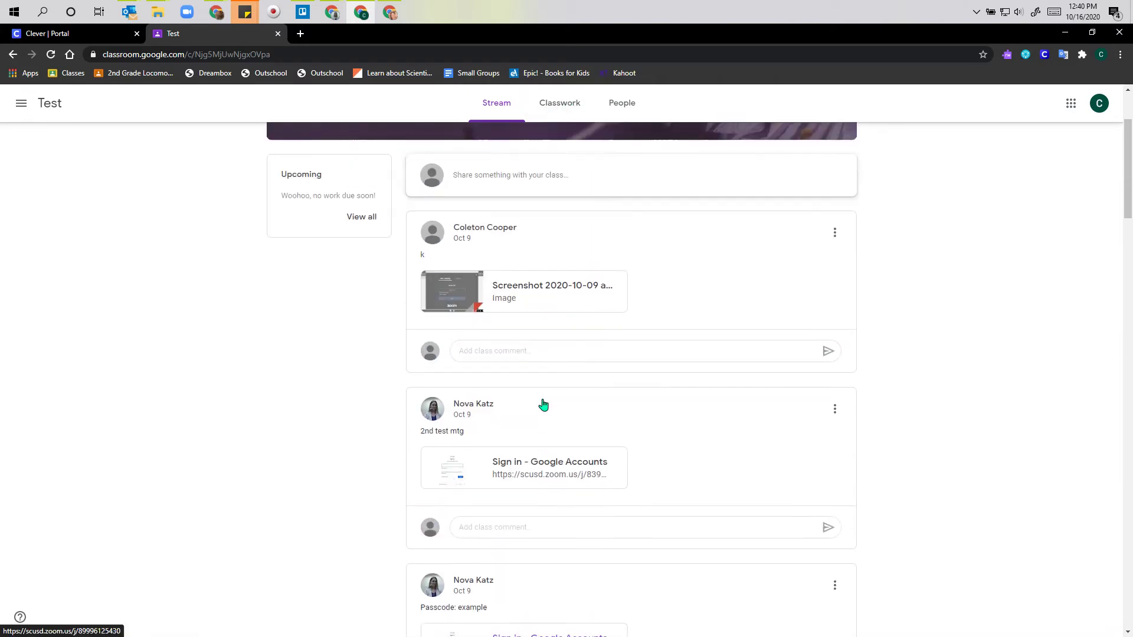
{"action": "left_click", "coordinate": [561, 112]}
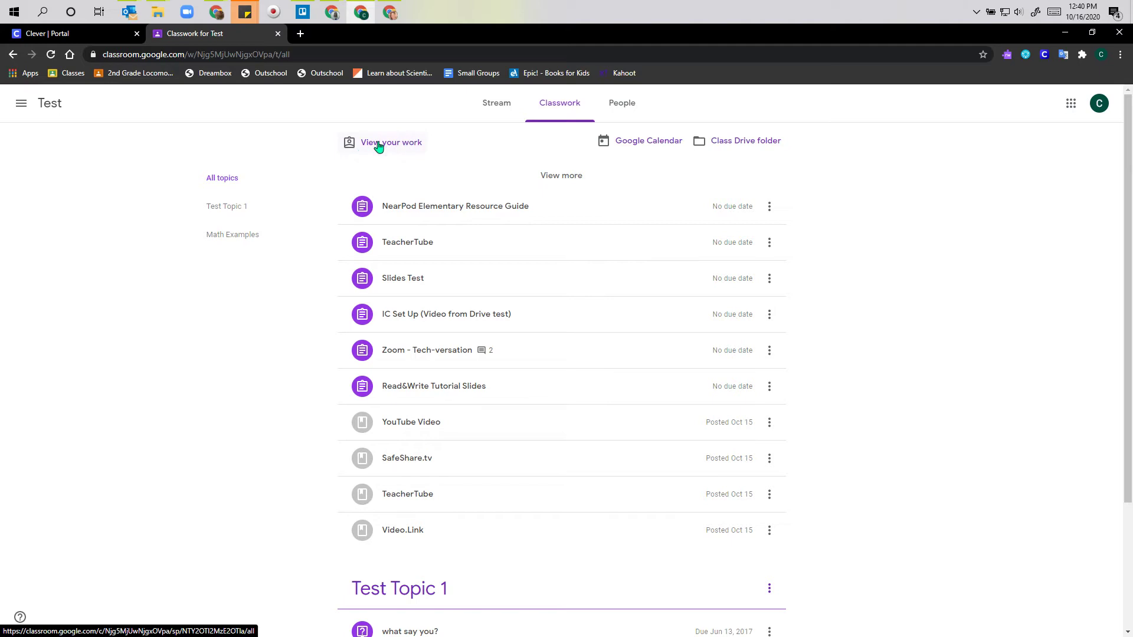
- Filter Your work down to Missing items and open the details of the 'what say you?' question
{"action": "left_click", "coordinate": [386, 146]}
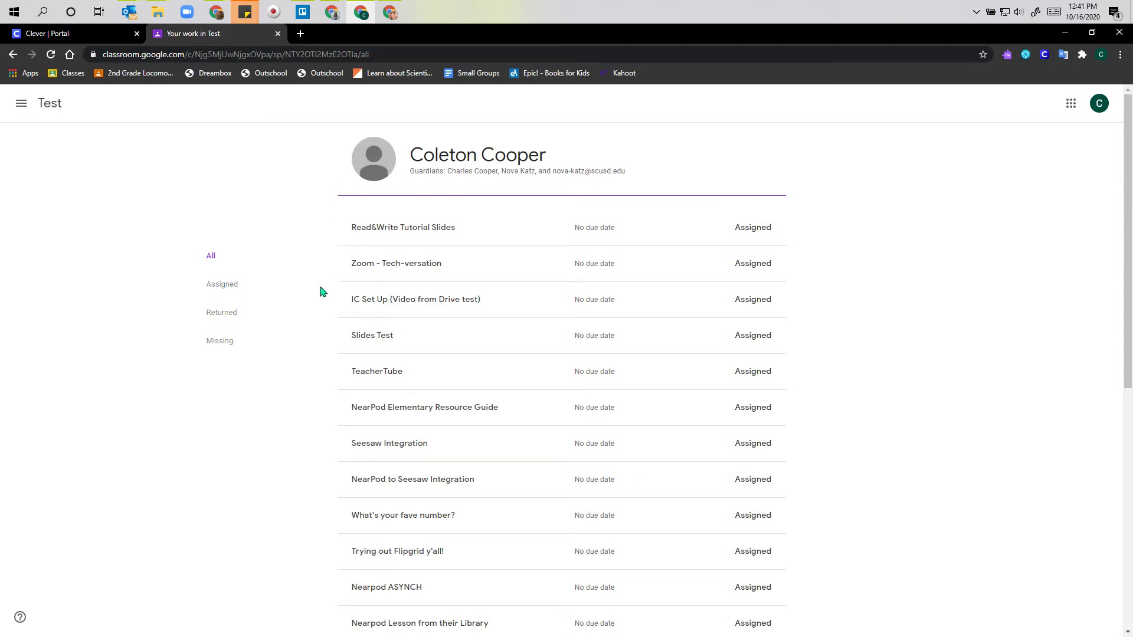
{"action": "scroll", "coordinate": [322, 312], "scroll_direction": "down", "scroll_amount": 8}
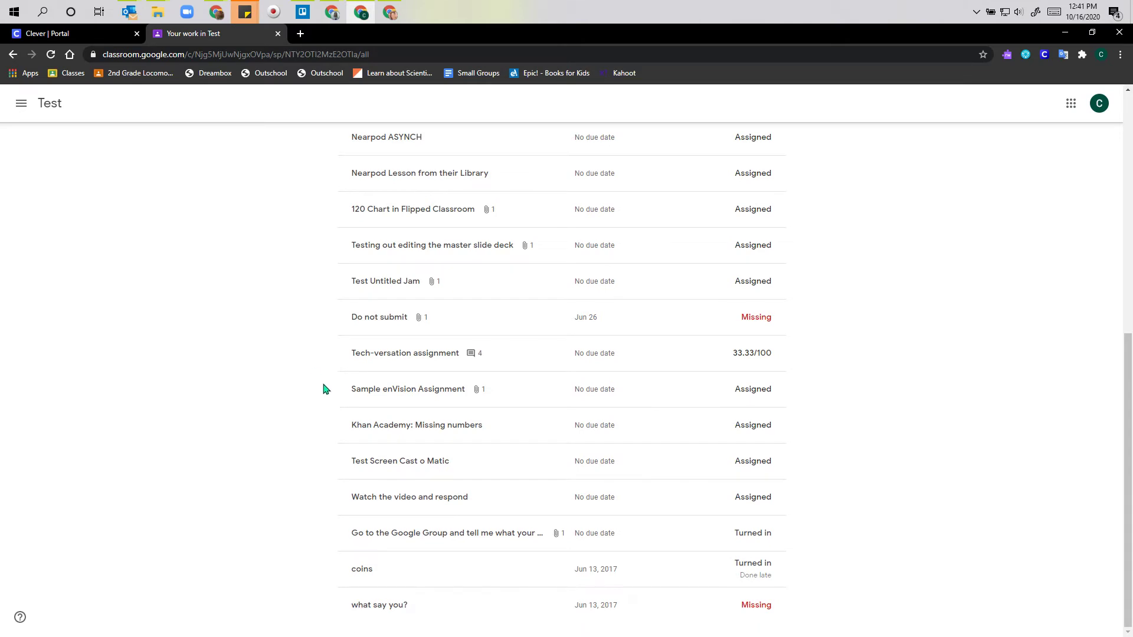
{"action": "scroll", "coordinate": [323, 383], "scroll_direction": "up", "scroll_amount": 8}
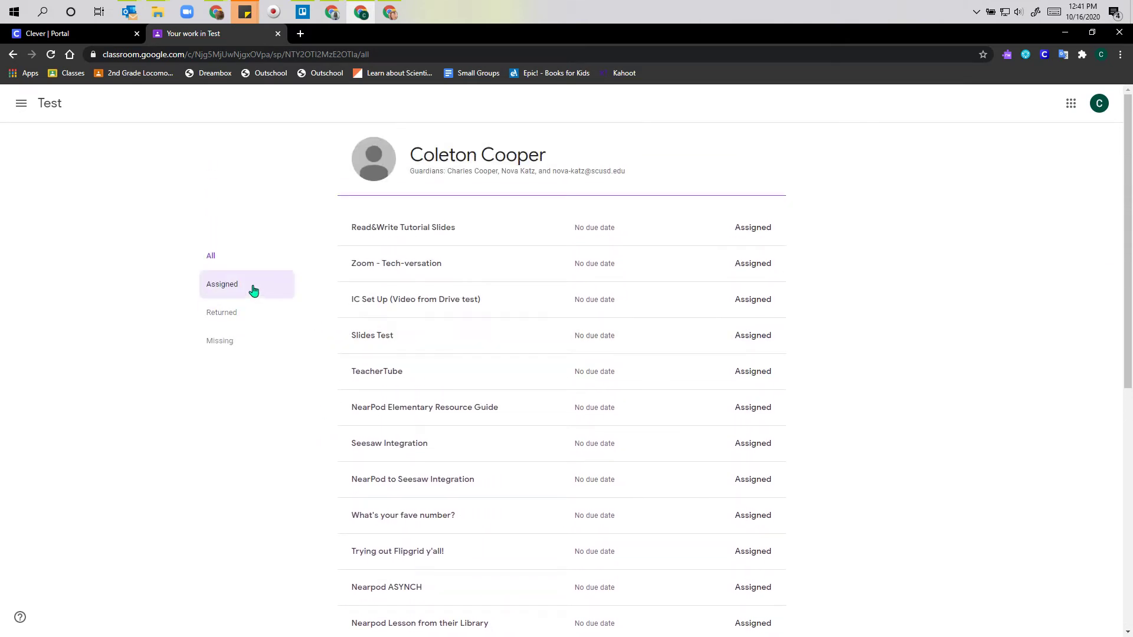
{"action": "left_click", "coordinate": [214, 293]}
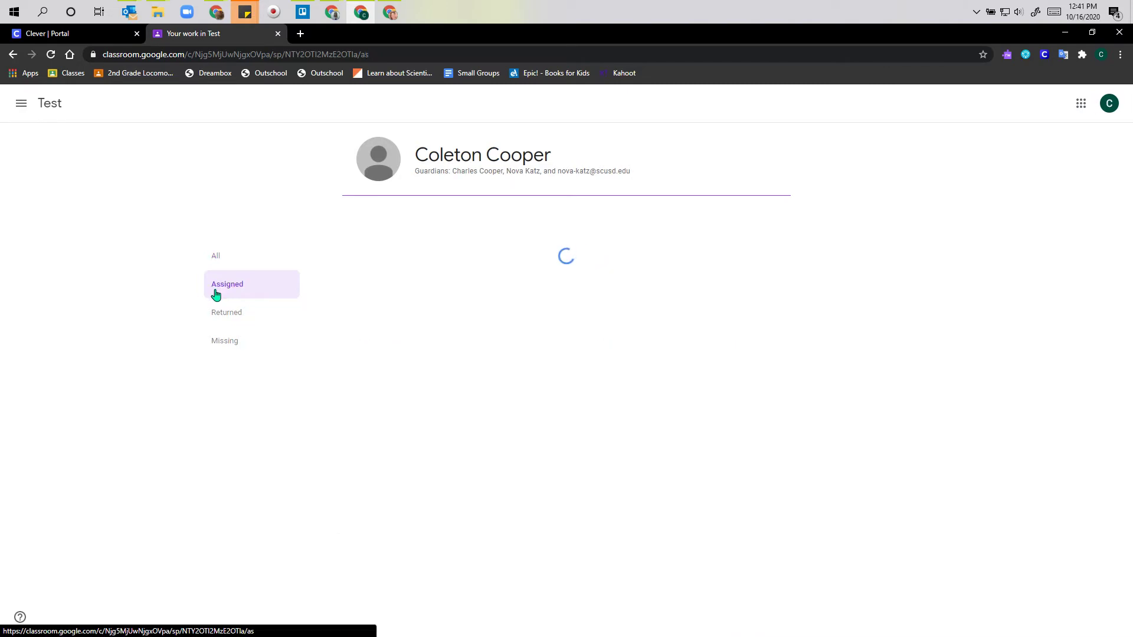
{"action": "left_click", "coordinate": [230, 313]}
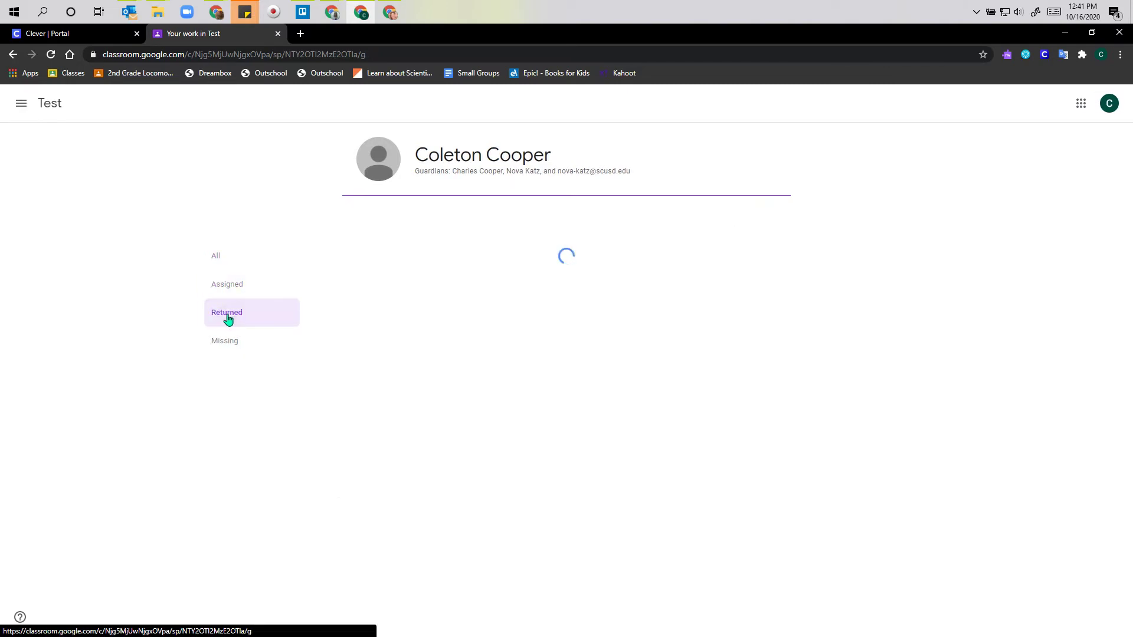
{"action": "left_click", "coordinate": [232, 345]}
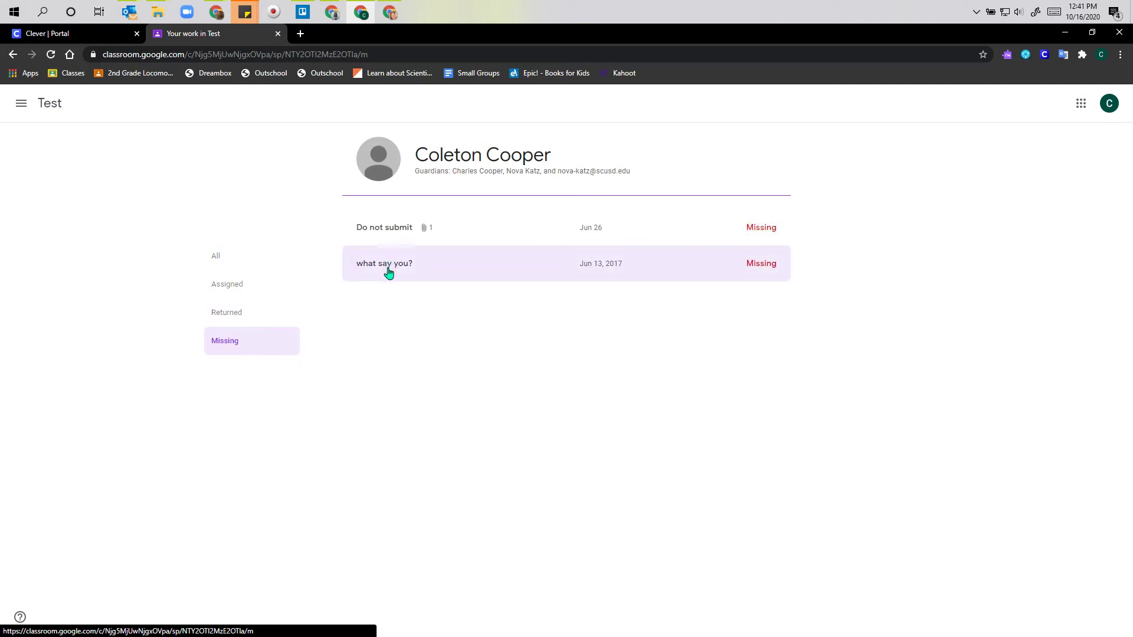
{"action": "left_click", "coordinate": [387, 269]}
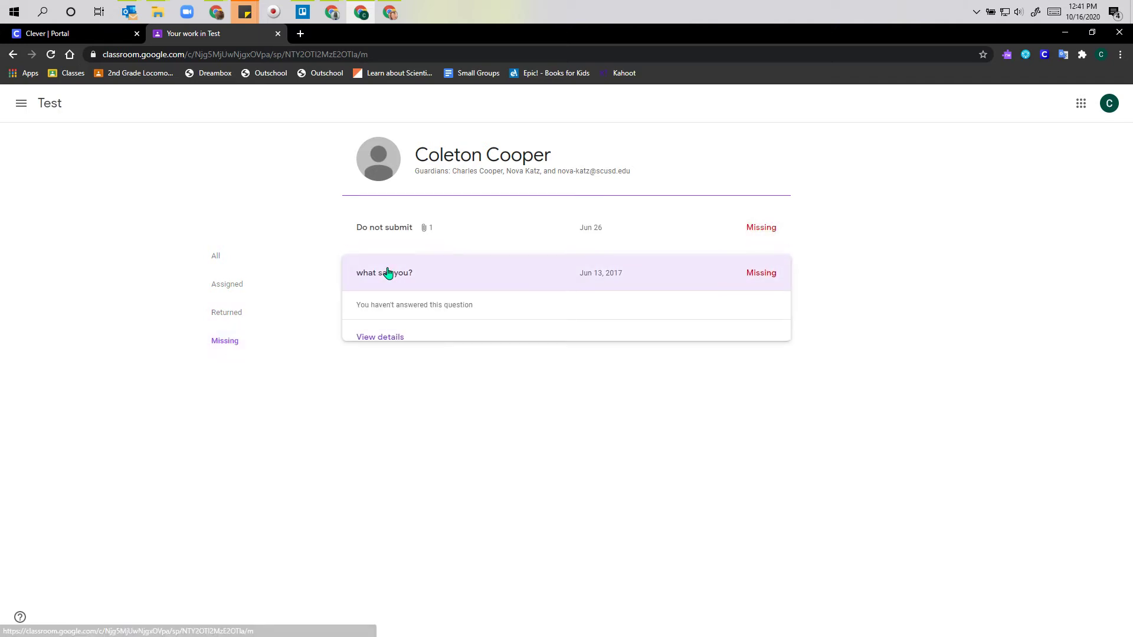
{"action": "left_click", "coordinate": [380, 337]}
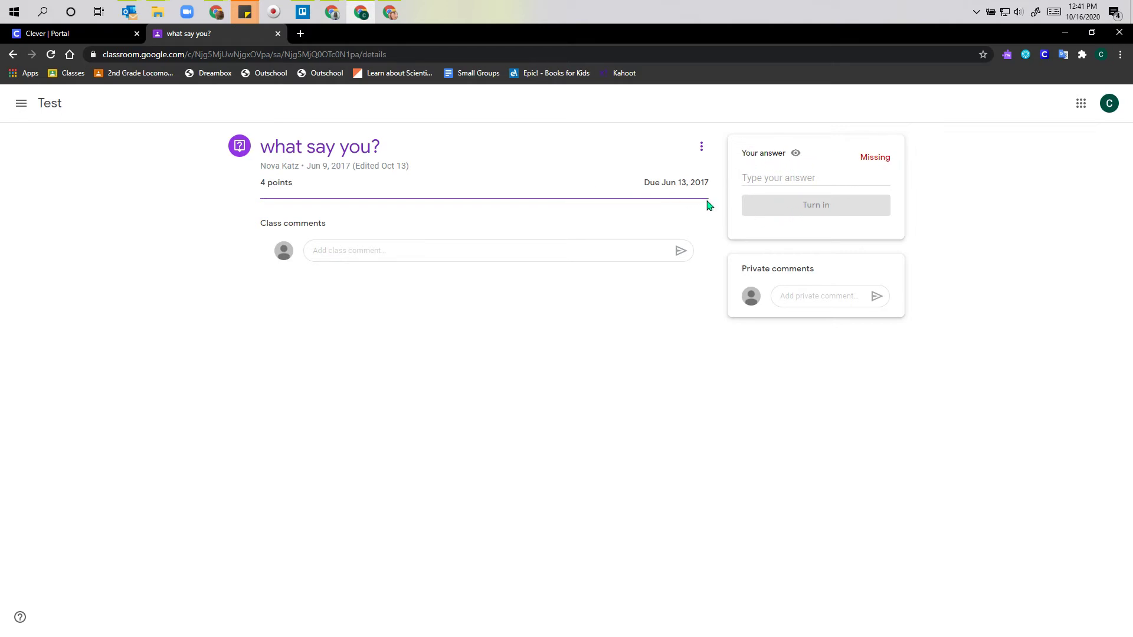
- Answer 'what say you?' with 'This is my answer' and turn it in
{"action": "left_click", "coordinate": [770, 179]}
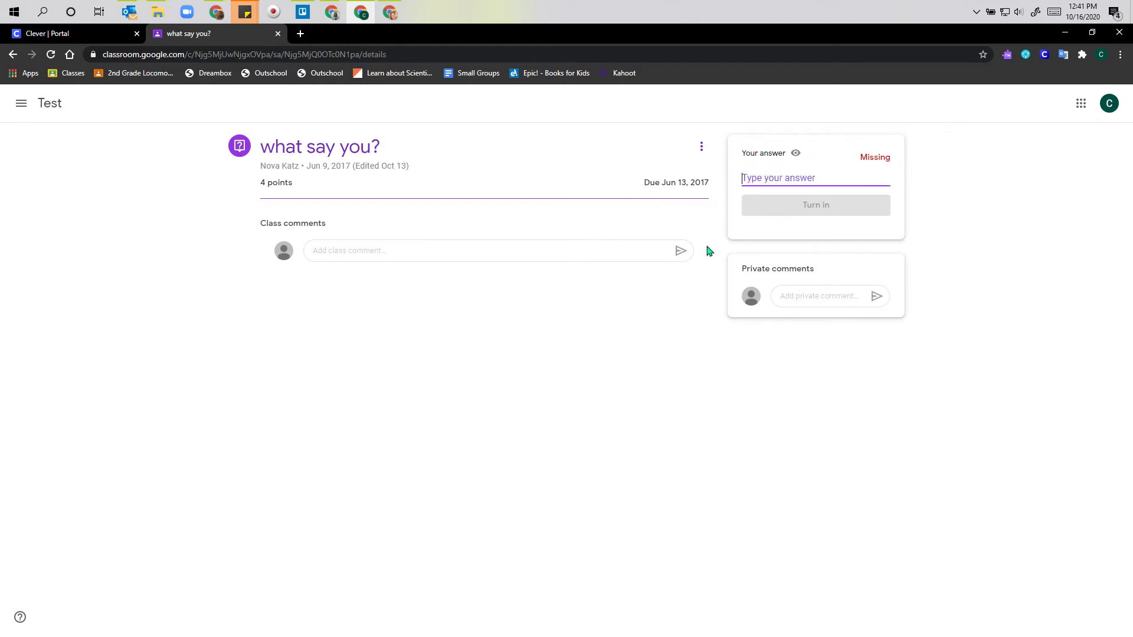
{"action": "type", "text": "Thi si"}
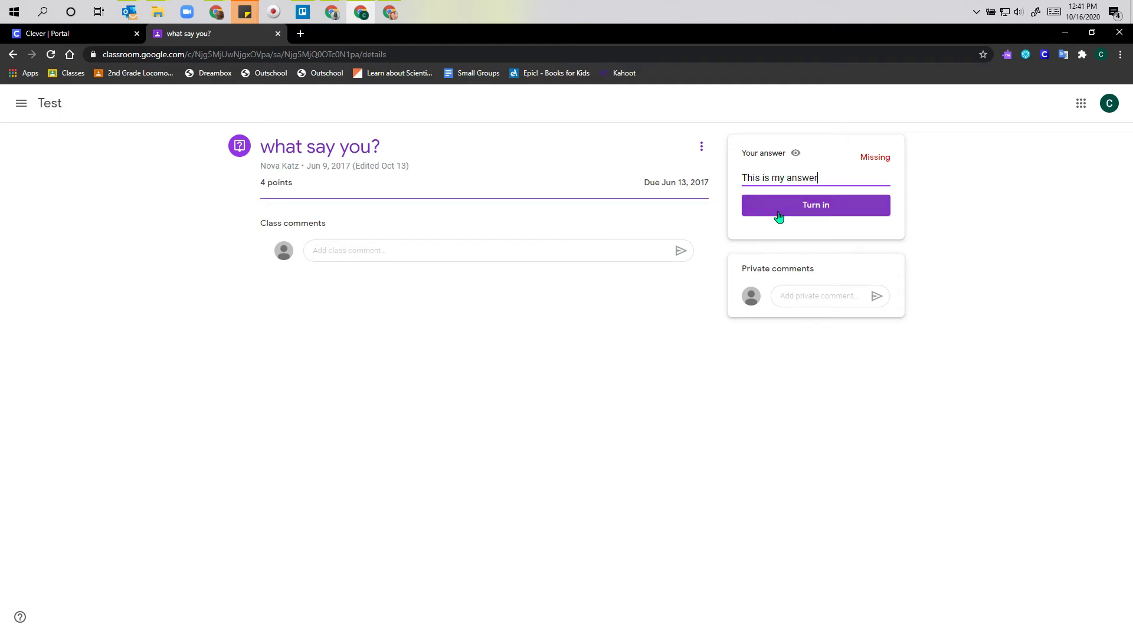
{"action": "left_click", "coordinate": [822, 208]}
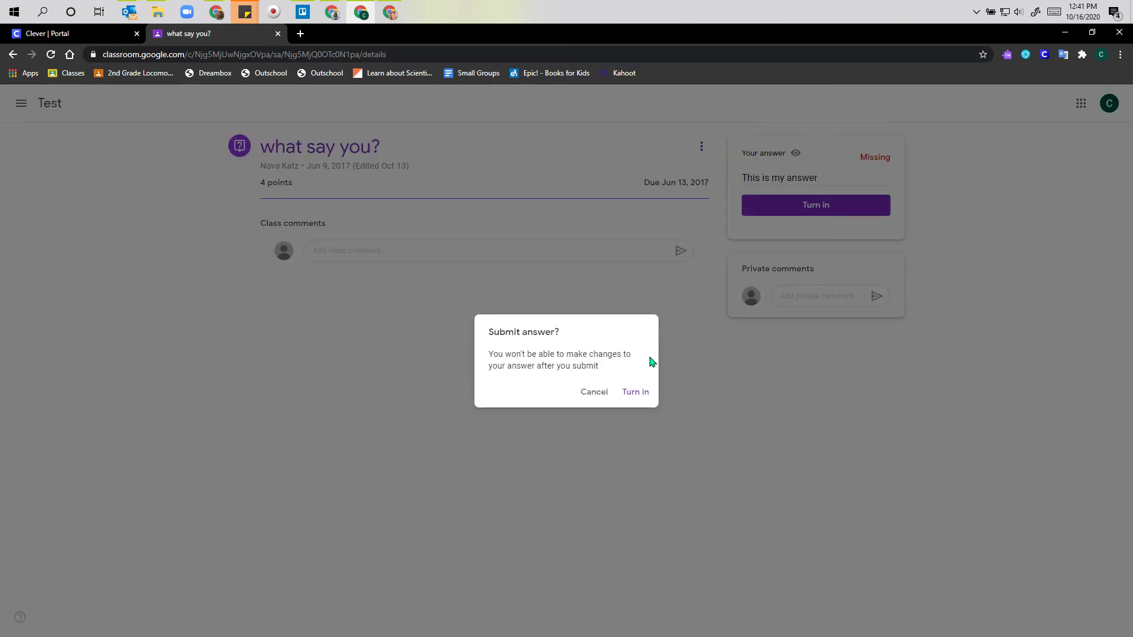
{"action": "left_click", "coordinate": [625, 391]}
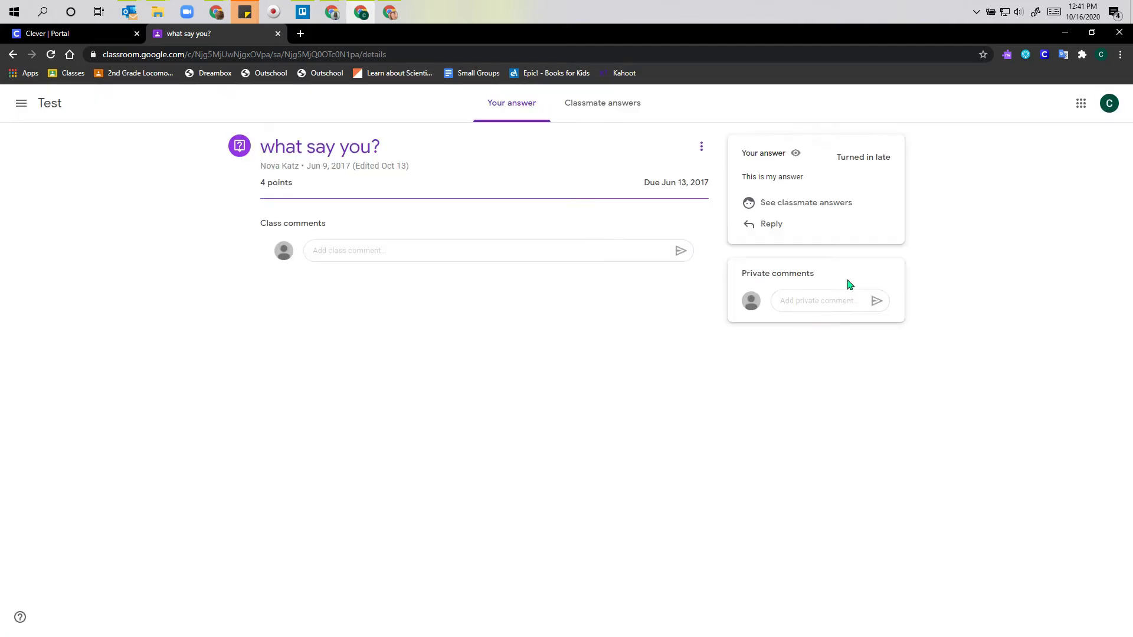
{"action": "left_click", "coordinate": [819, 301]}
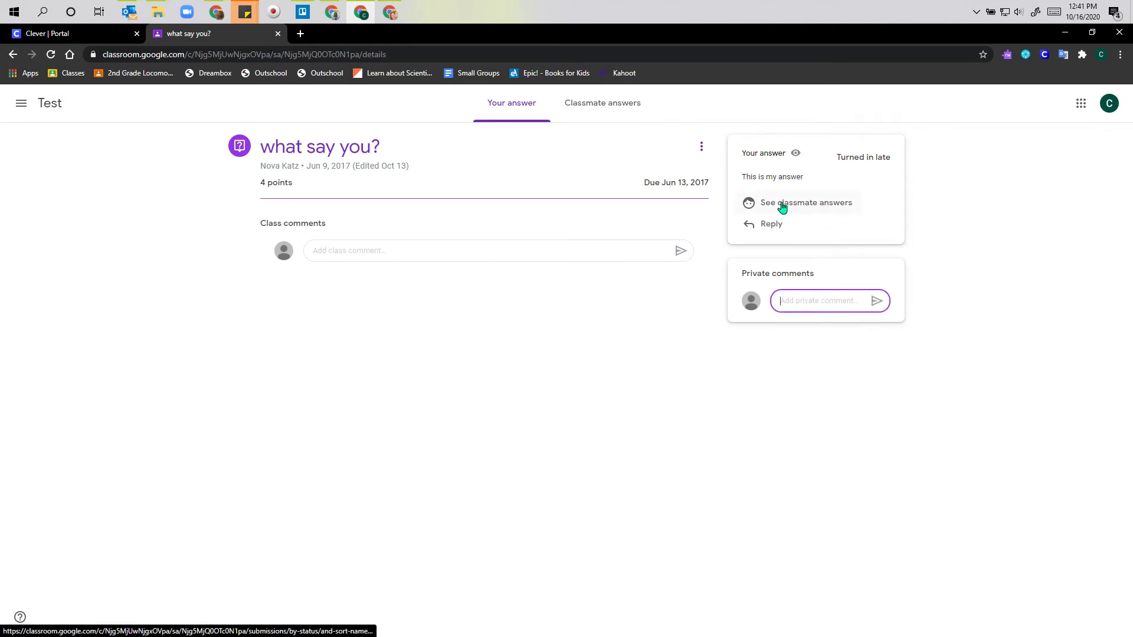
- View classmates' answers to 'what say you?', then go back to the Test class's Classwork list
{"action": "left_click", "coordinate": [800, 213]}
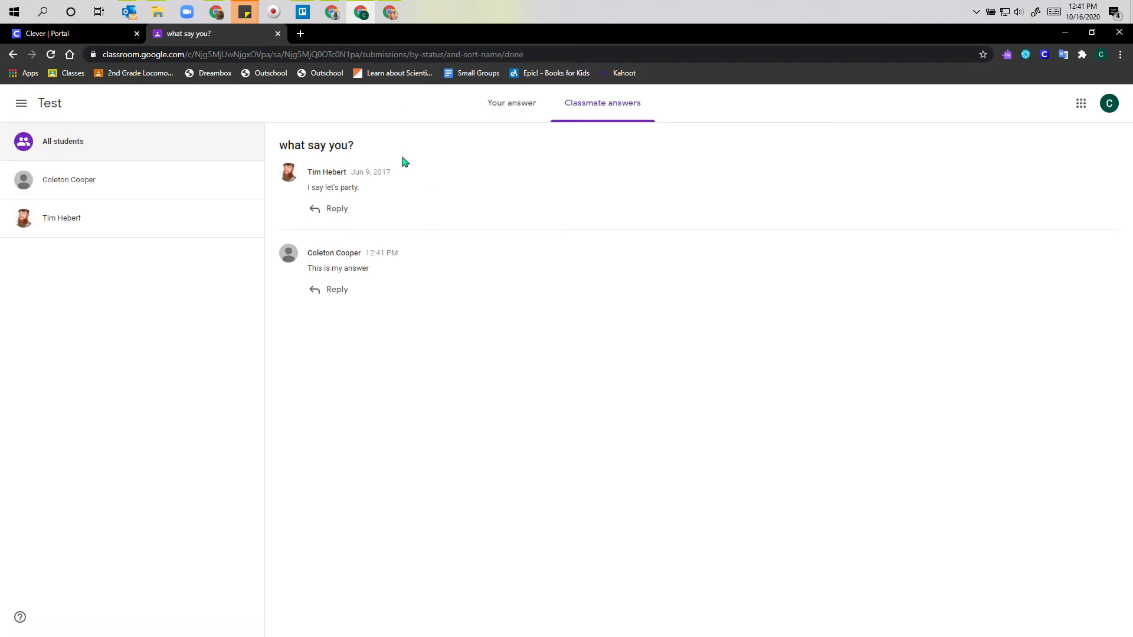
{"action": "left_click", "coordinate": [50, 109]}
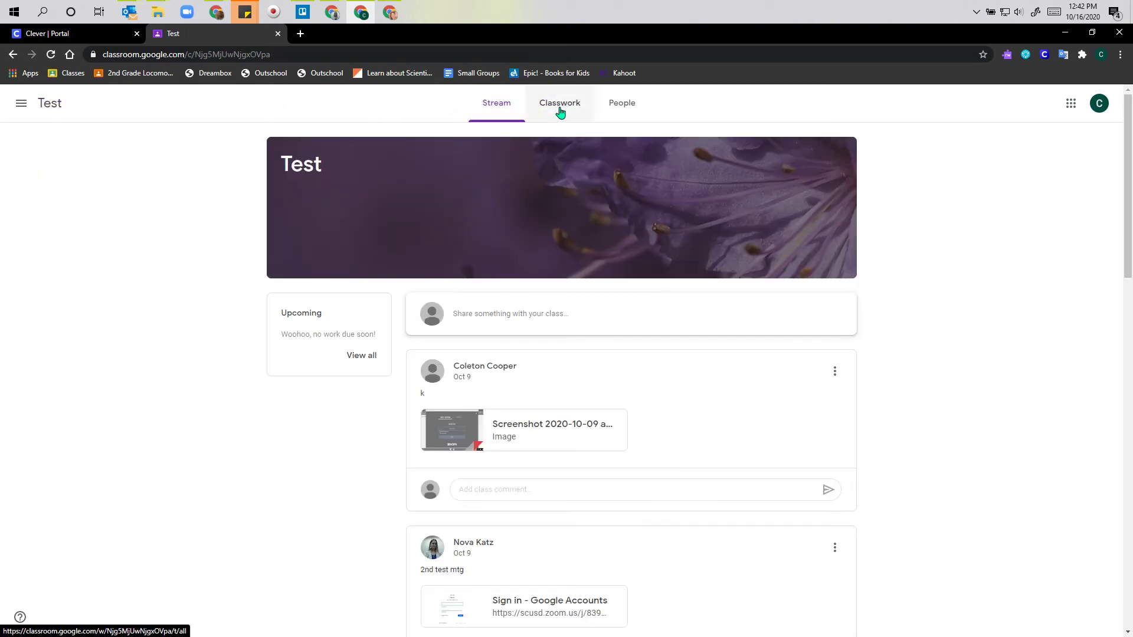
{"action": "left_click", "coordinate": [560, 112]}
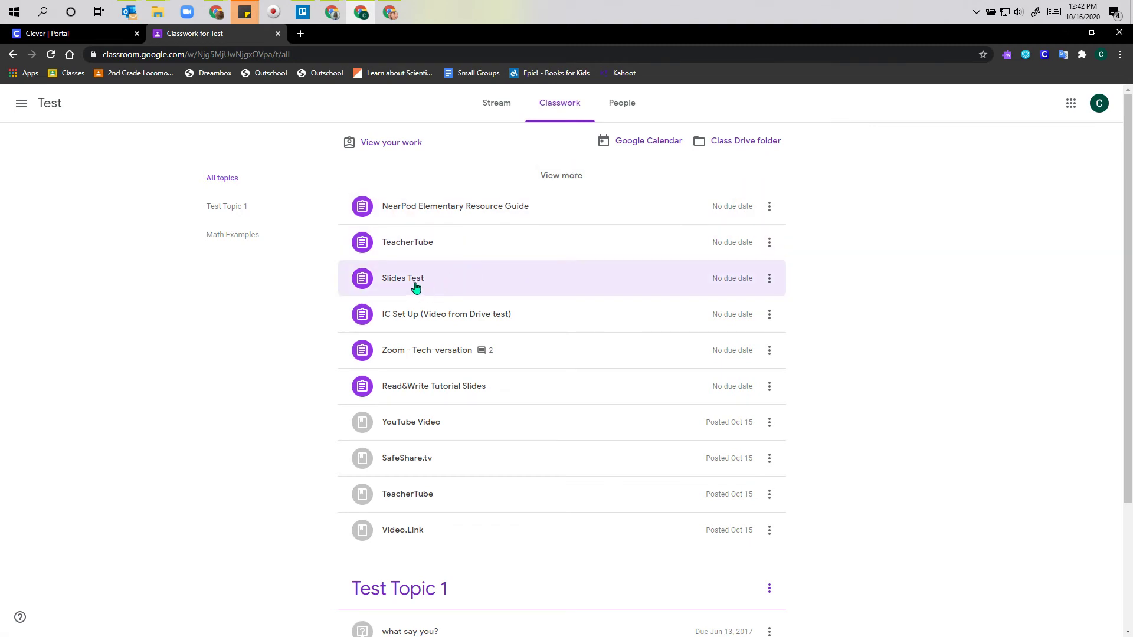
{"action": "left_click", "coordinate": [415, 287]}
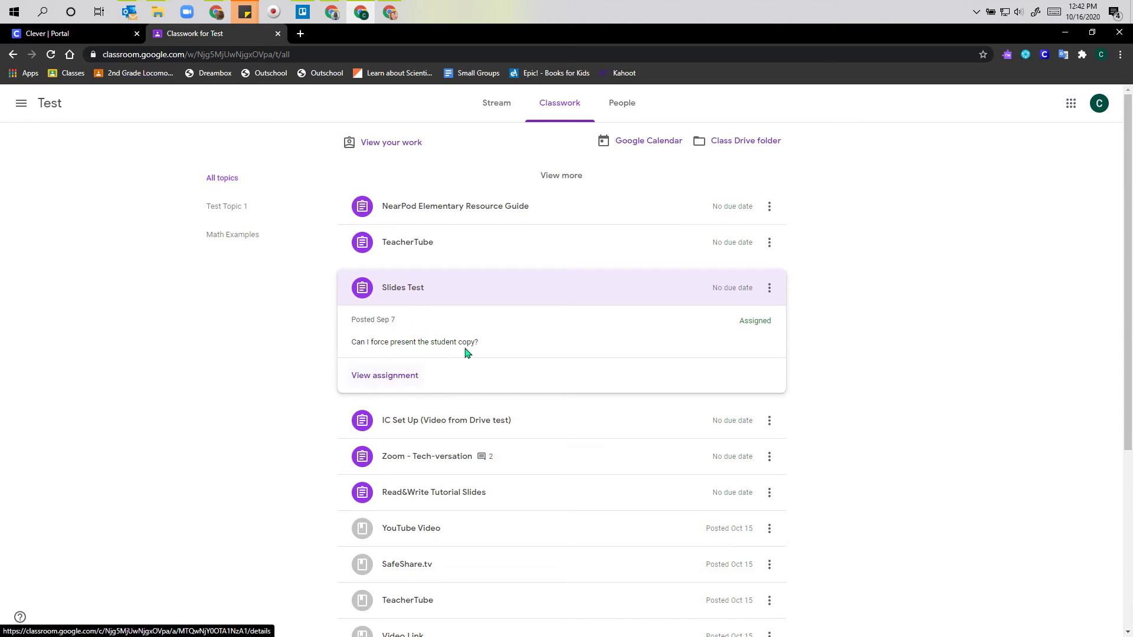
{"action": "left_click", "coordinate": [768, 297]}
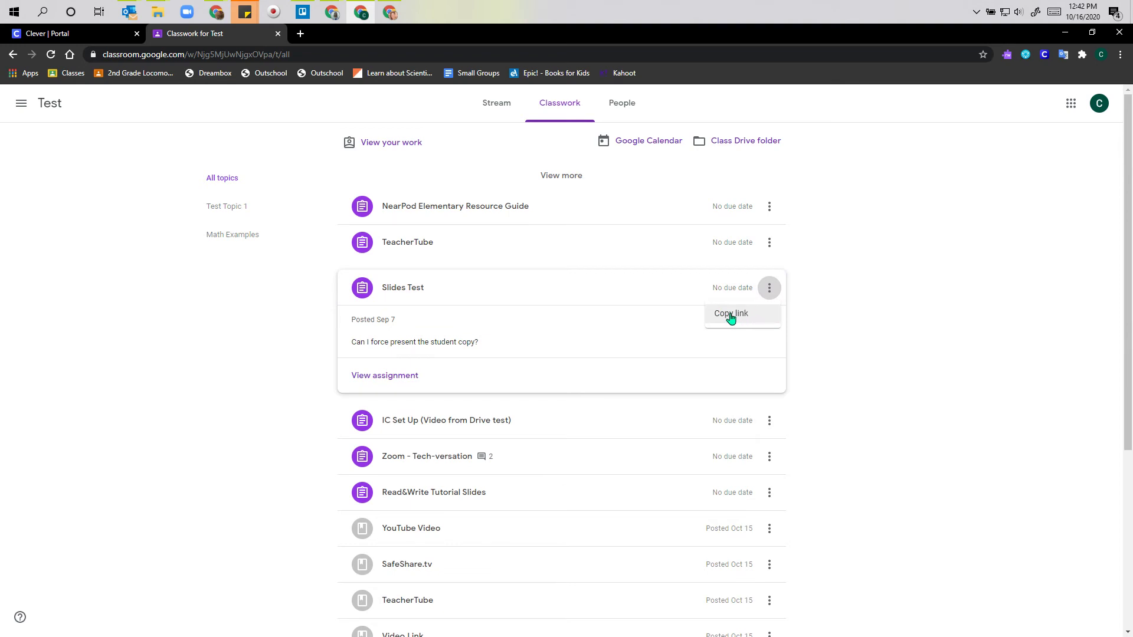
{"action": "left_click", "coordinate": [385, 377]}
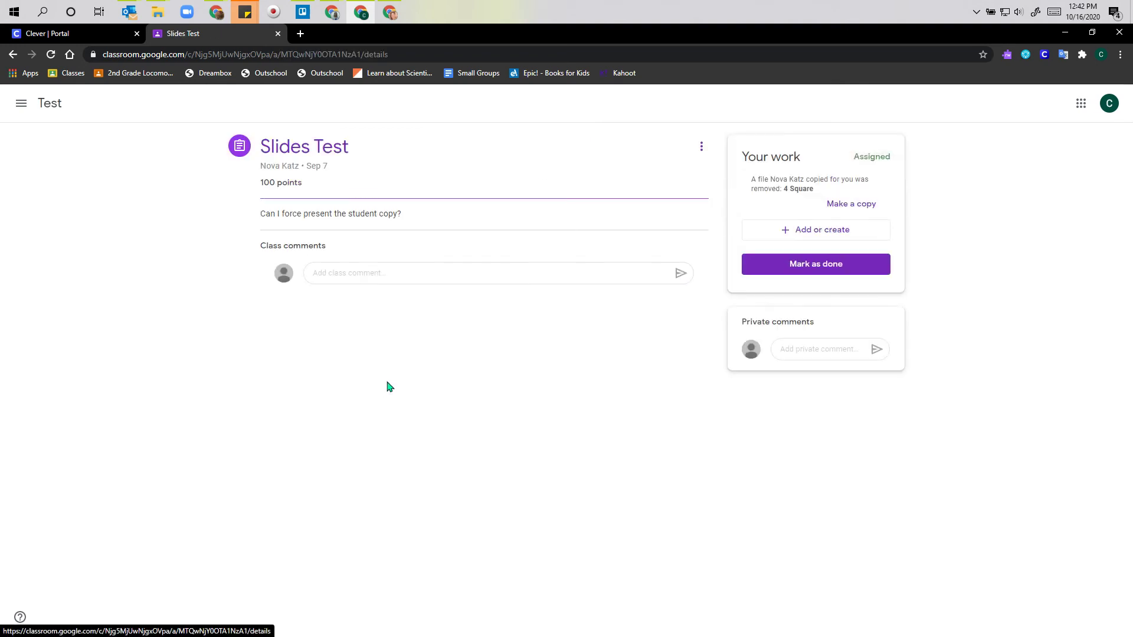
{"action": "left_click", "coordinate": [13, 55]}
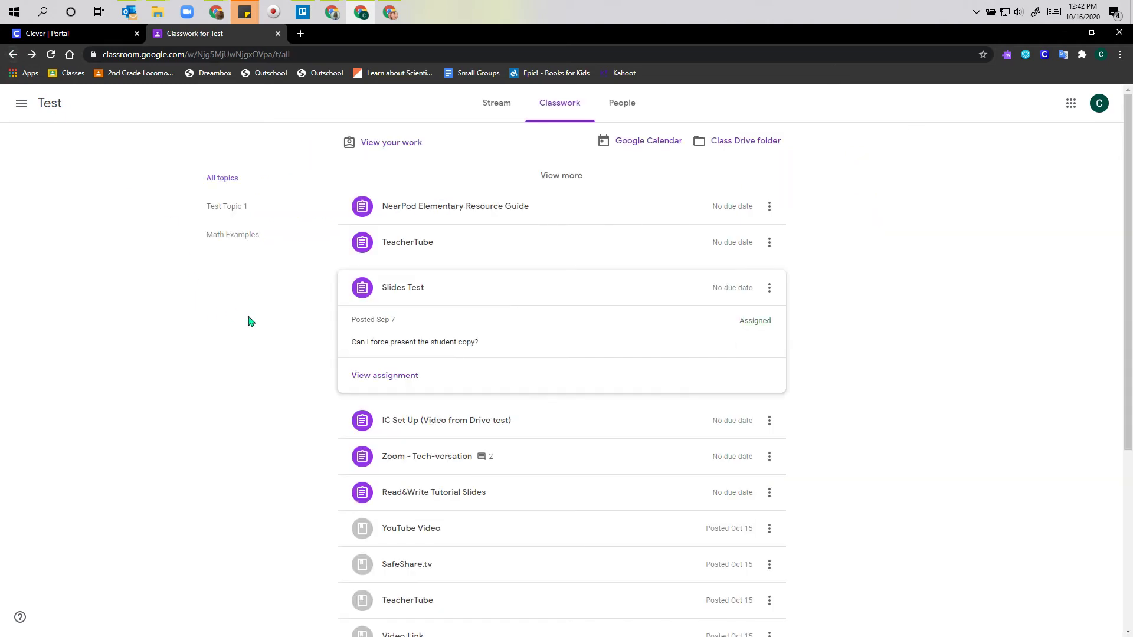
{"action": "scroll", "coordinate": [305, 323], "scroll_direction": "down", "scroll_amount": 5}
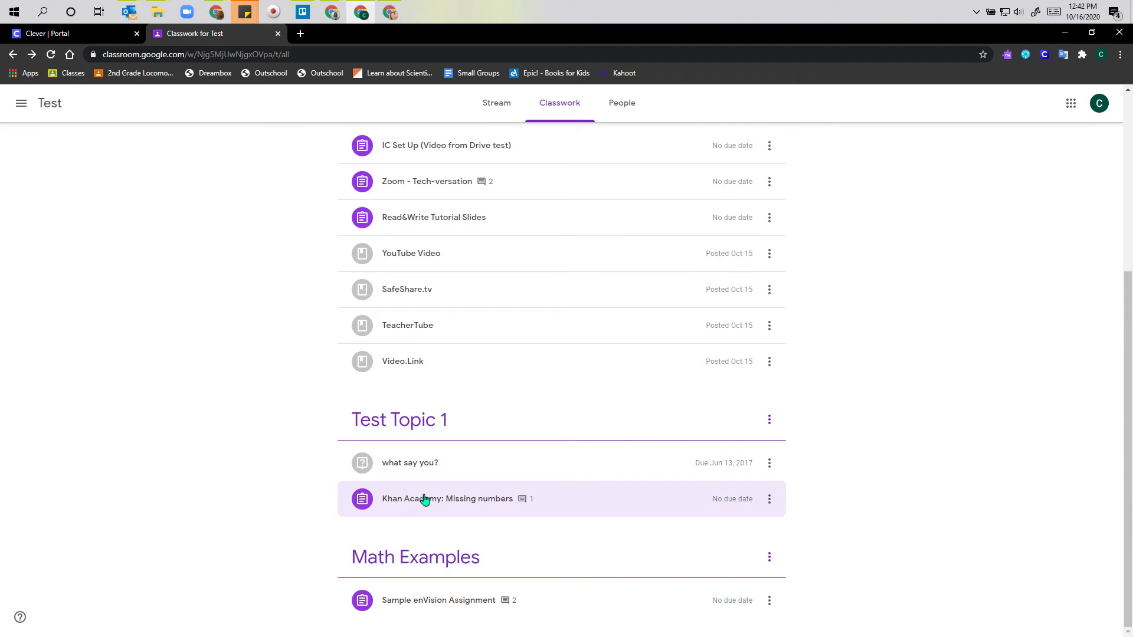
{"action": "left_click", "coordinate": [422, 500]}
{"action": "scroll", "coordinate": [321, 506], "scroll_direction": "down", "scroll_amount": 2}
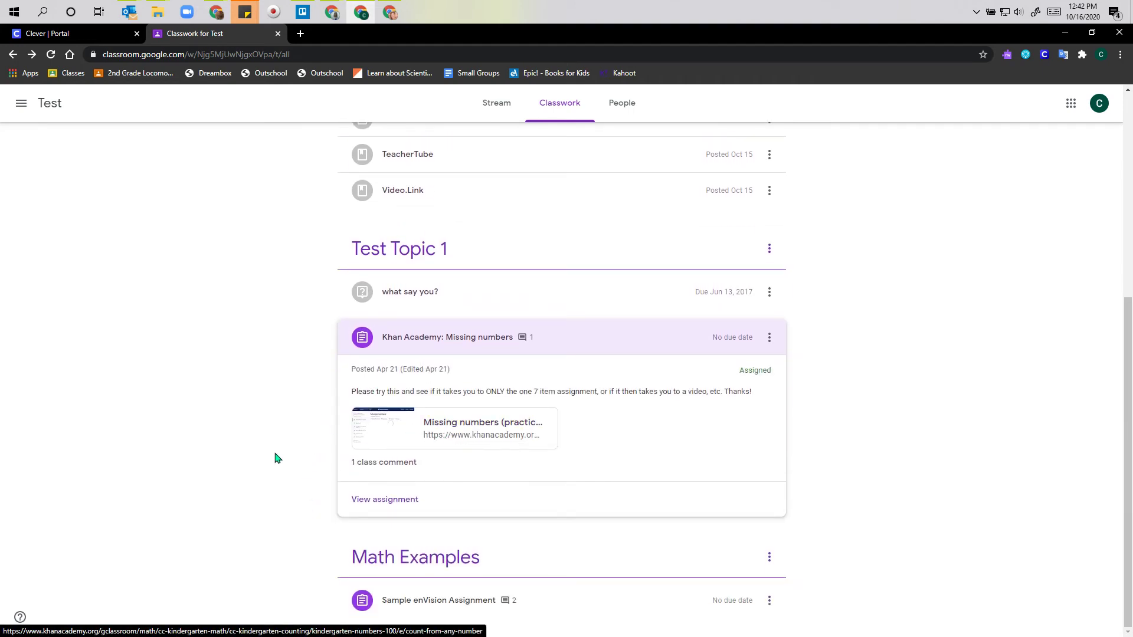
{"action": "left_click", "coordinate": [405, 599]}
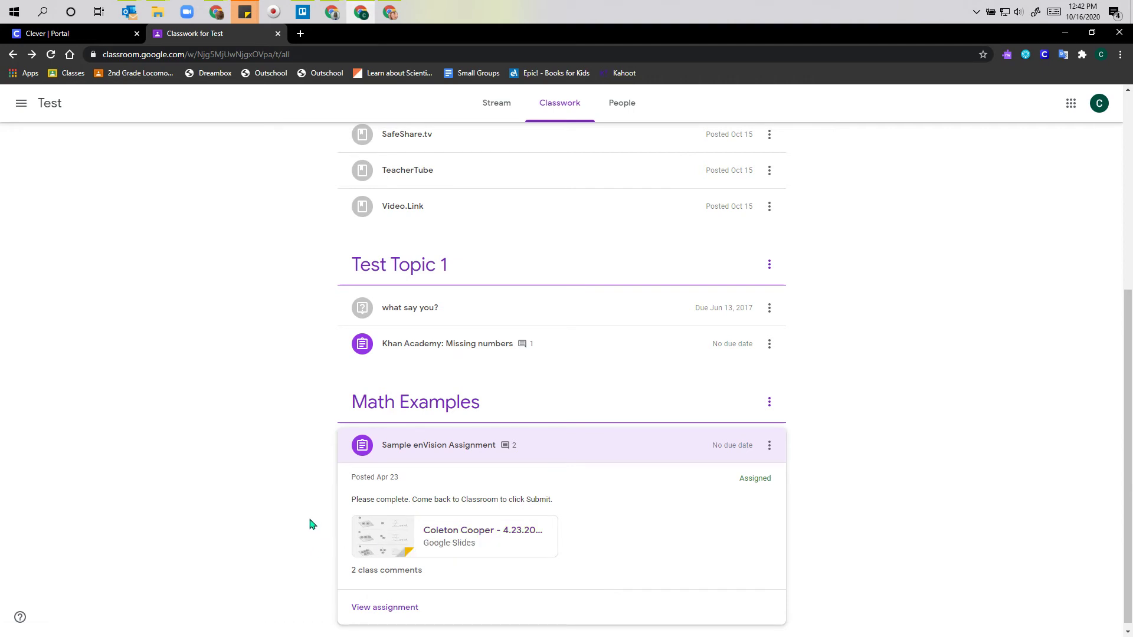
{"action": "scroll", "coordinate": [301, 514], "scroll_direction": "up", "scroll_amount": 5}
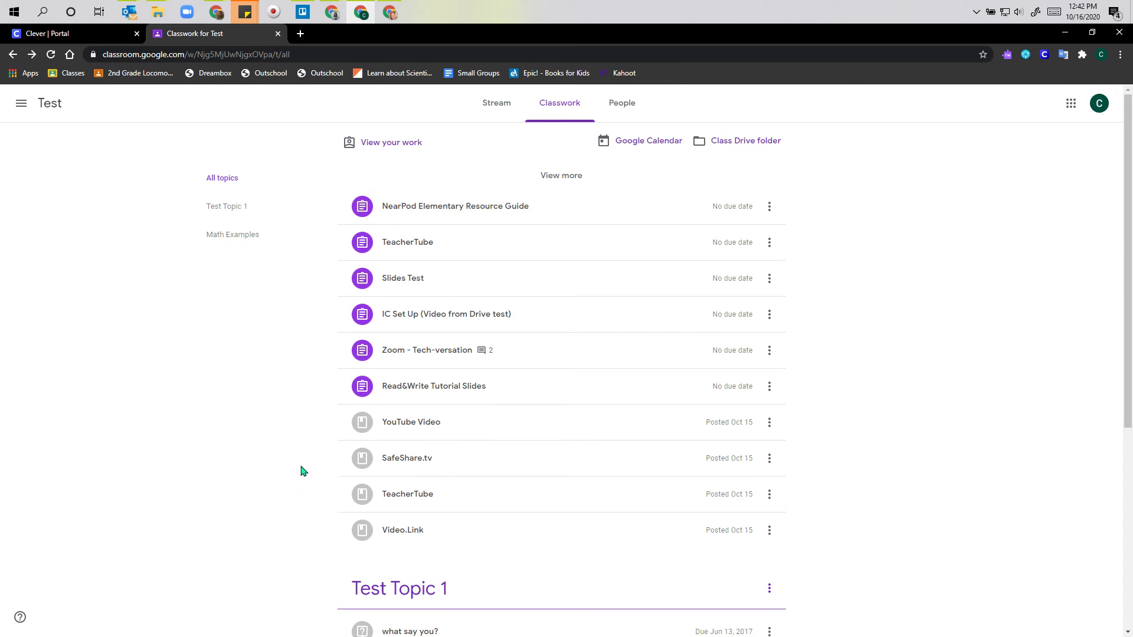
- Open the NearPod Elementary Resource Guide's Nearpod link in a new tab, then return to Classwork
{"action": "left_click", "coordinate": [429, 211]}
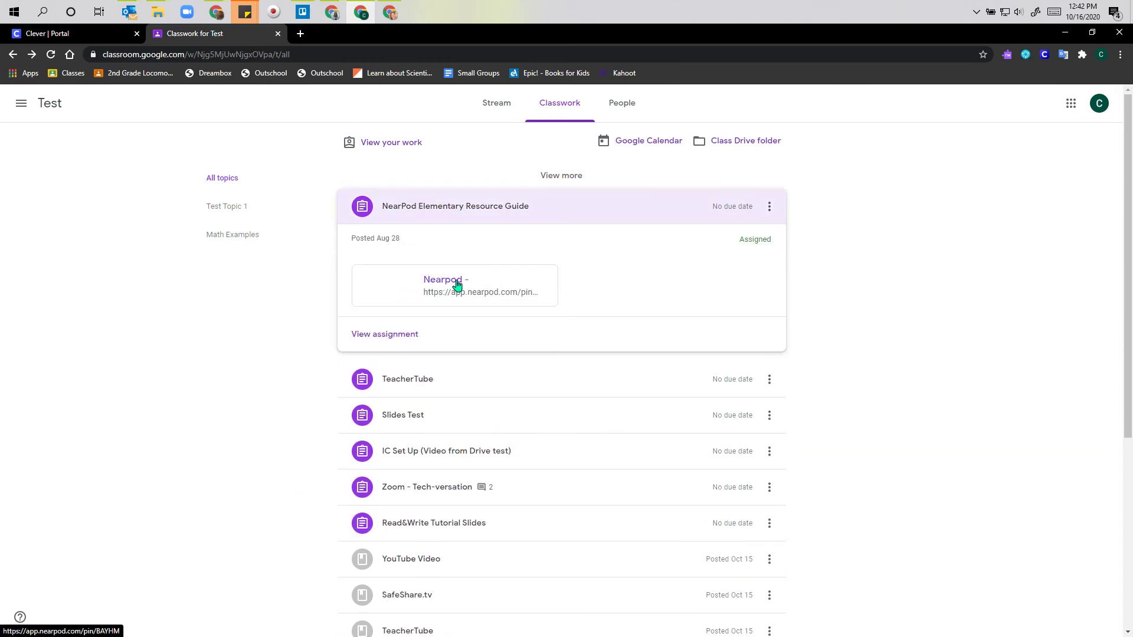
{"action": "left_click", "coordinate": [442, 285]}
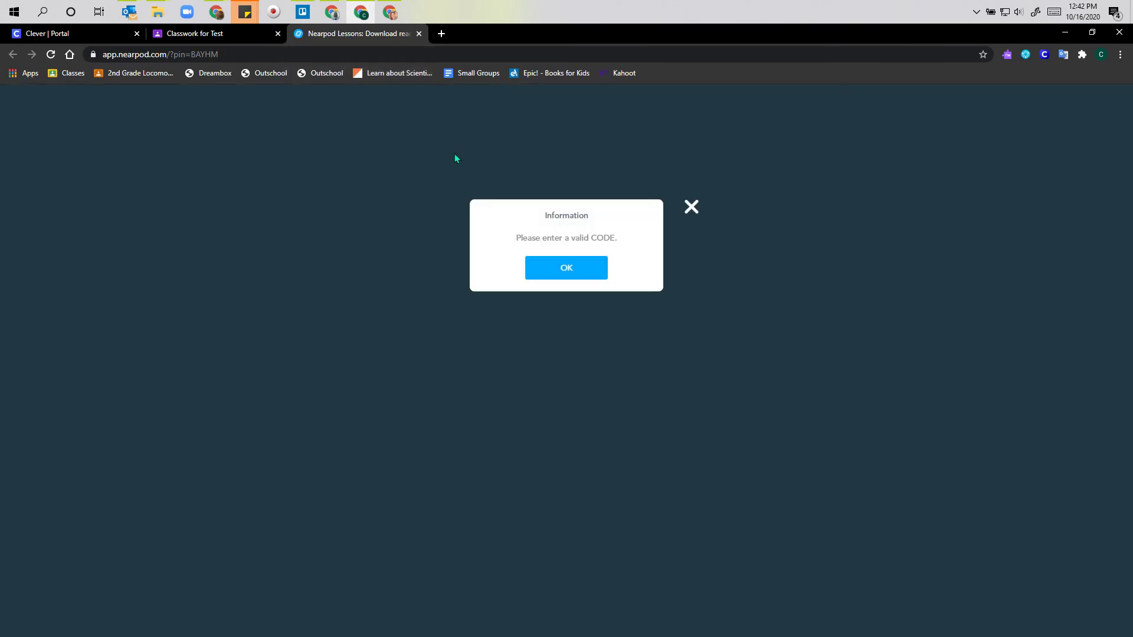
{"action": "left_click", "coordinate": [218, 35]}
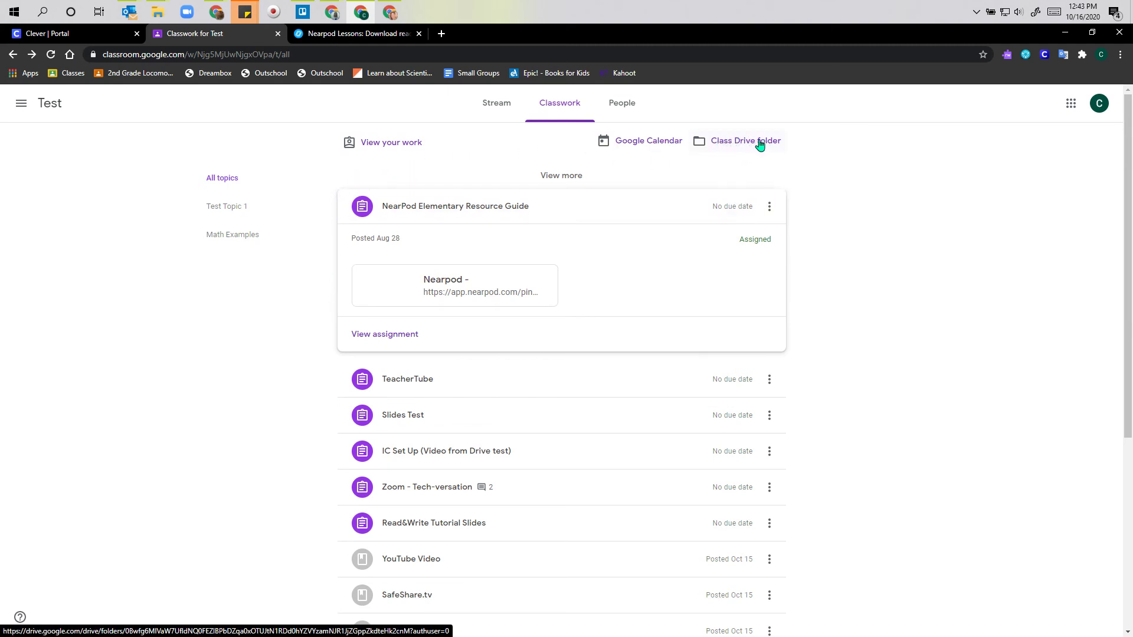
- Open the class Drive folder, go up to Classroom, then open the Test folder's nine files
{"action": "left_click", "coordinate": [725, 143]}
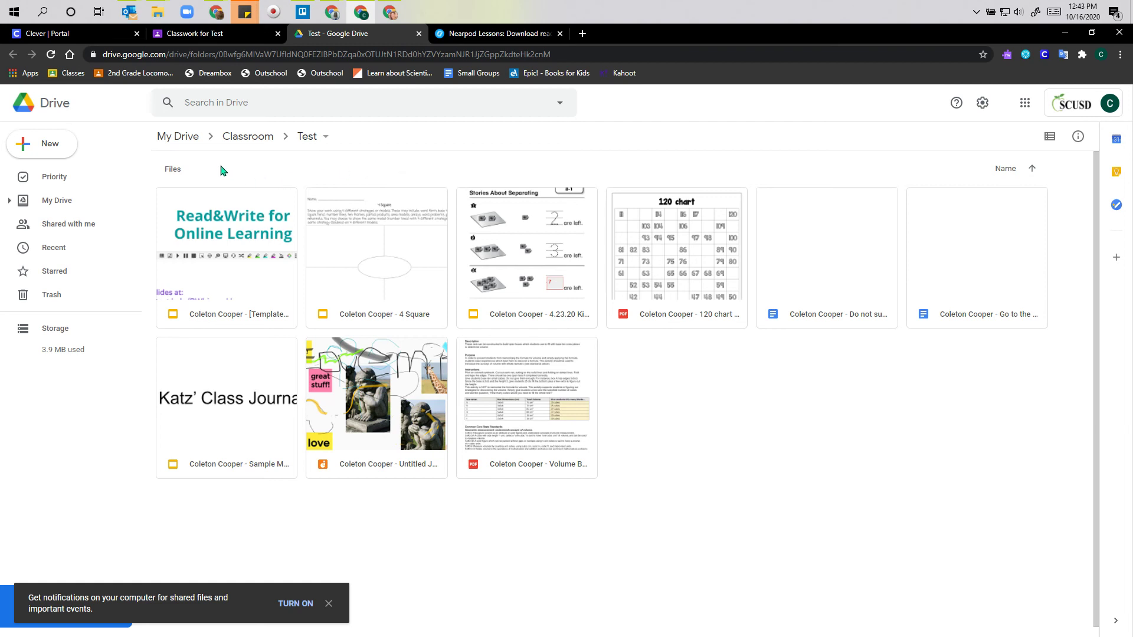
{"action": "left_click", "coordinate": [248, 141]}
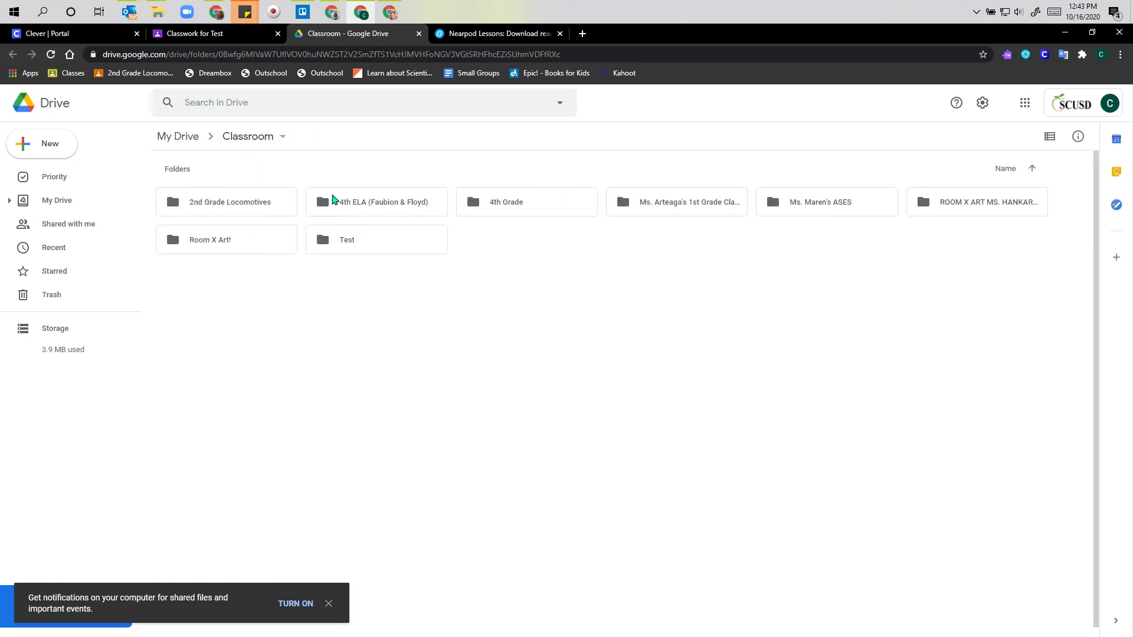
{"action": "double_click", "coordinate": [381, 250]}
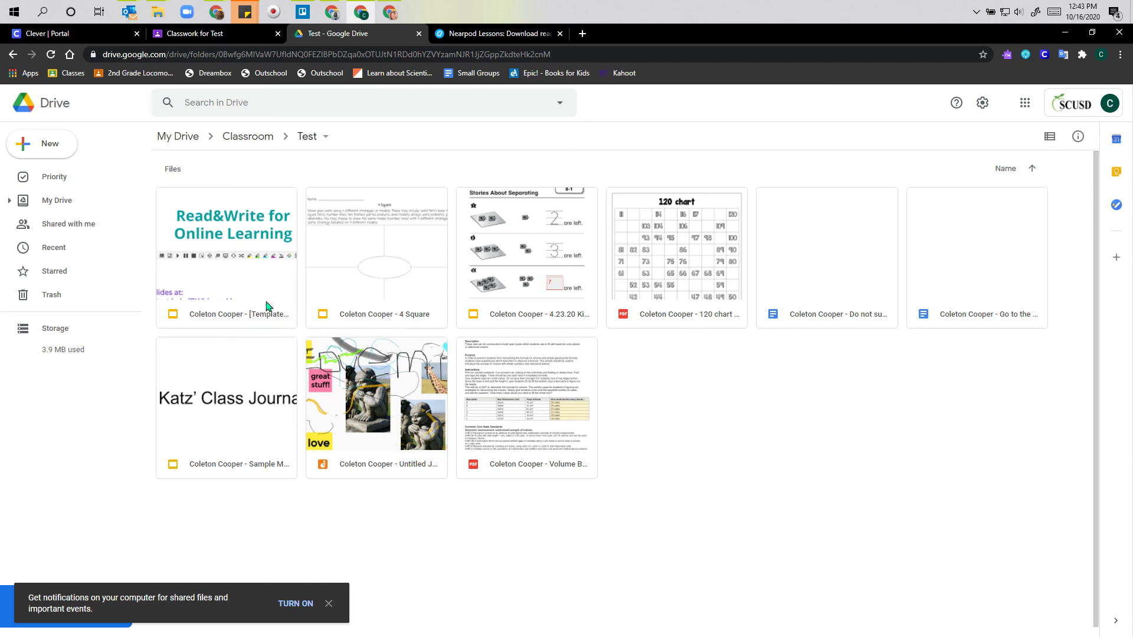
- View the Test class's People roster of teachers and classmates
{"action": "left_click", "coordinate": [242, 38]}
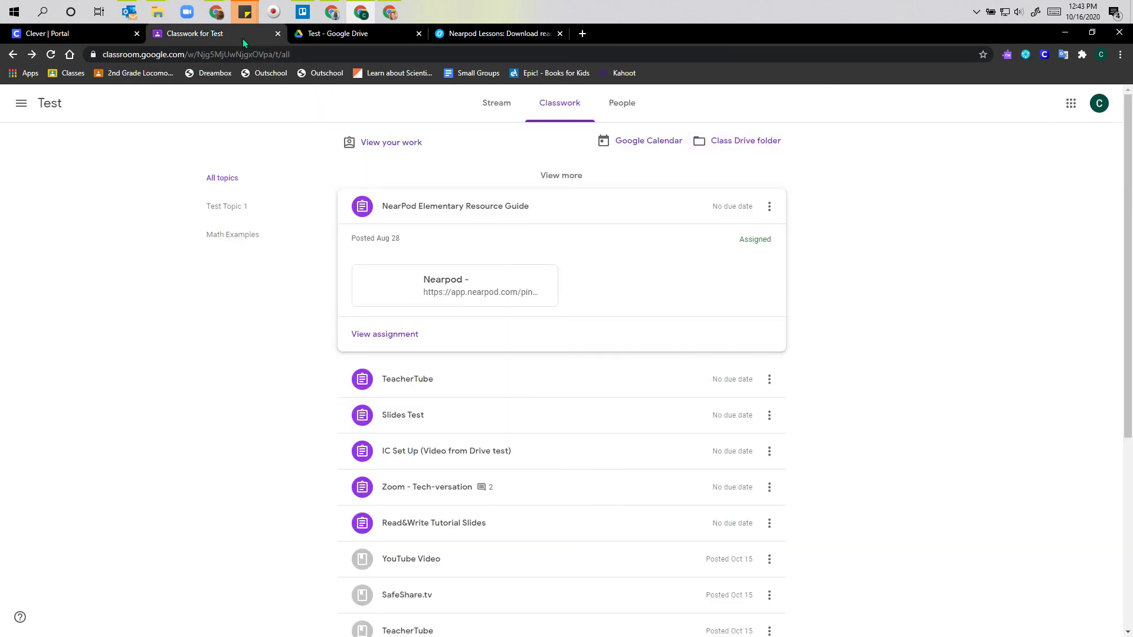
{"action": "left_click", "coordinate": [630, 112]}
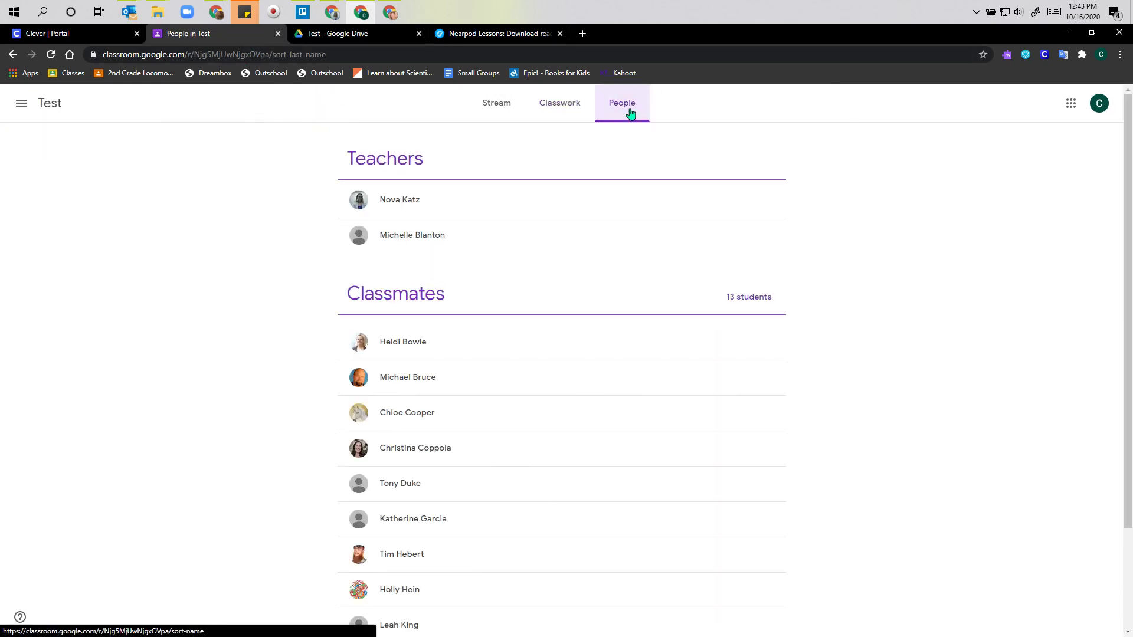
{"action": "scroll", "coordinate": [297, 265], "scroll_direction": "down", "scroll_amount": 3}
{"action": "scroll", "coordinate": [311, 259], "scroll_direction": "up", "scroll_amount": 4}
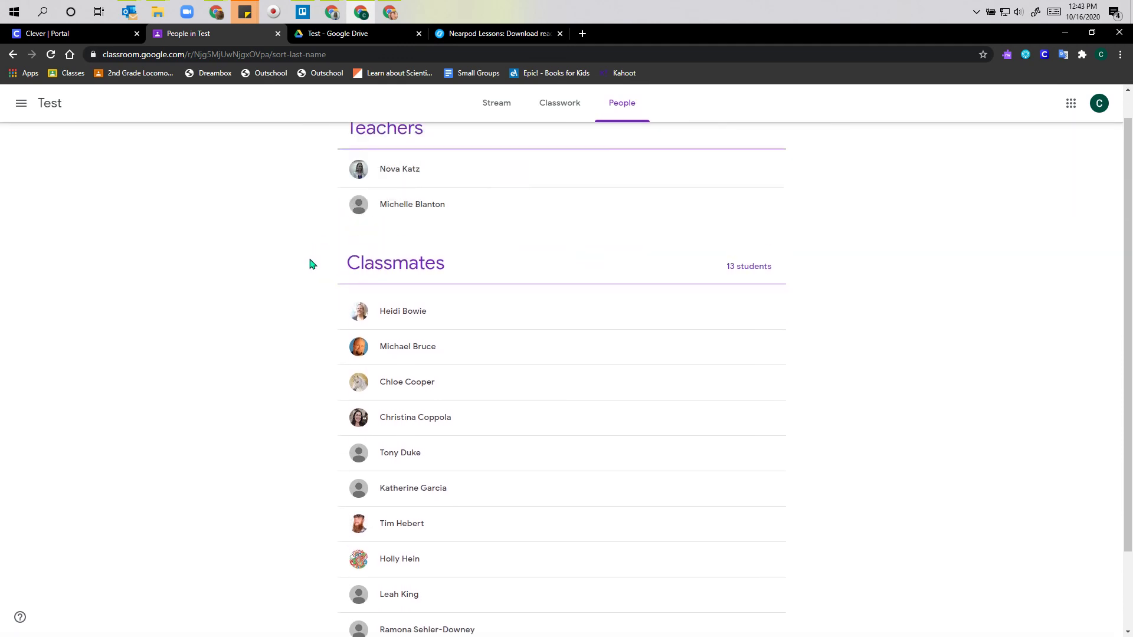
- Open the To-do list of assigned Test work from the Stream's Upcoming card
{"action": "left_click", "coordinate": [560, 110]}
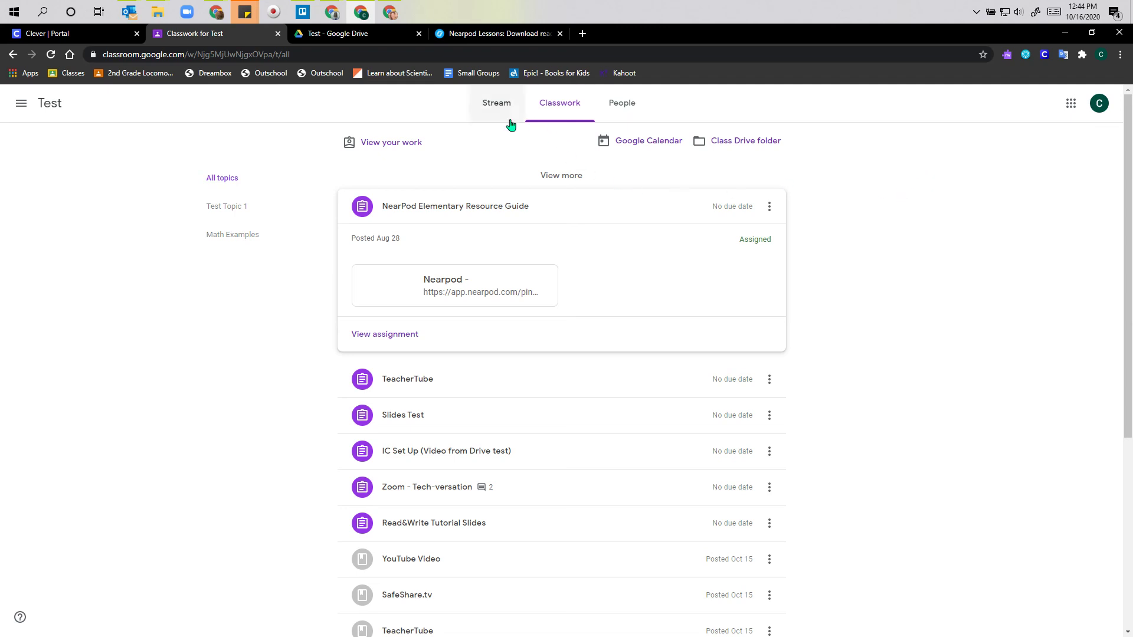
{"action": "left_click", "coordinate": [491, 113]}
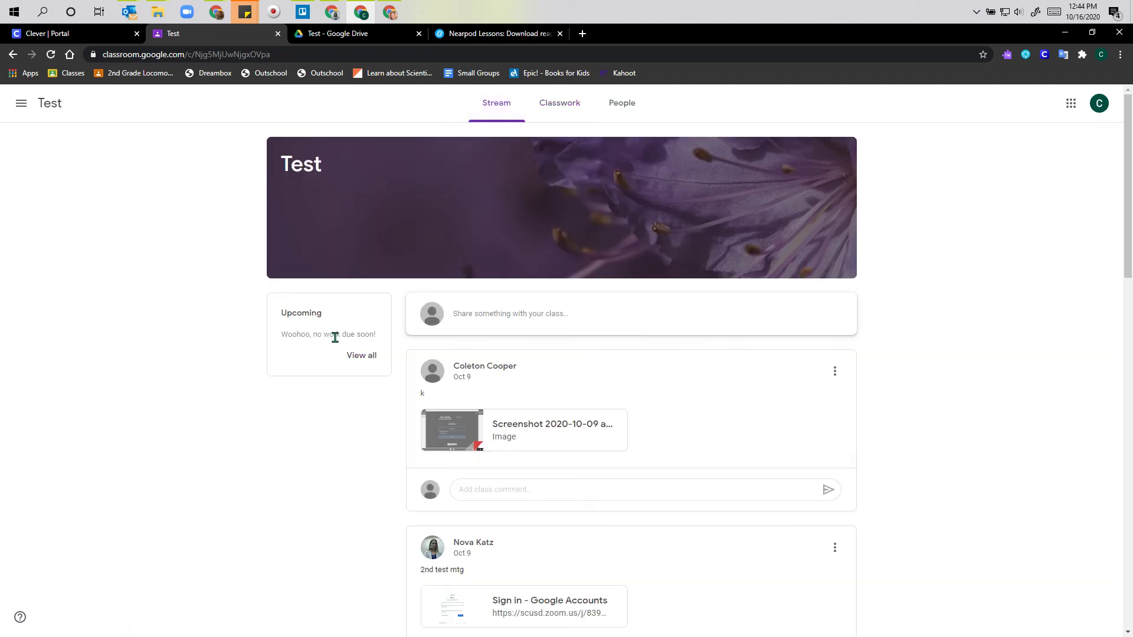
{"action": "left_click", "coordinate": [361, 356]}
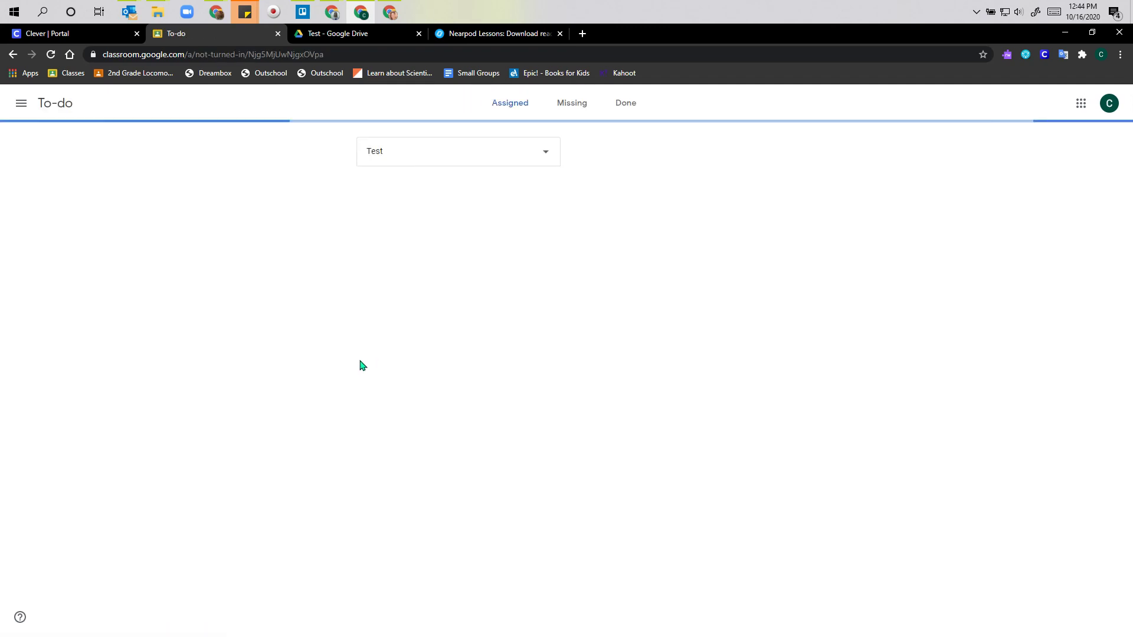